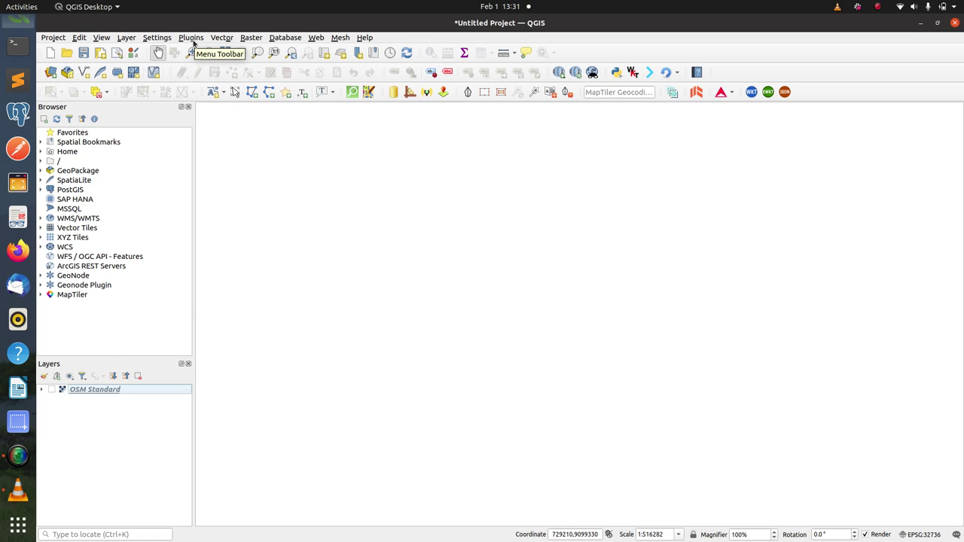
# Step: Search the plugin manager for 'STAC API' and view the STAC API Browser plugin's details
pyautogui.click(191, 38)
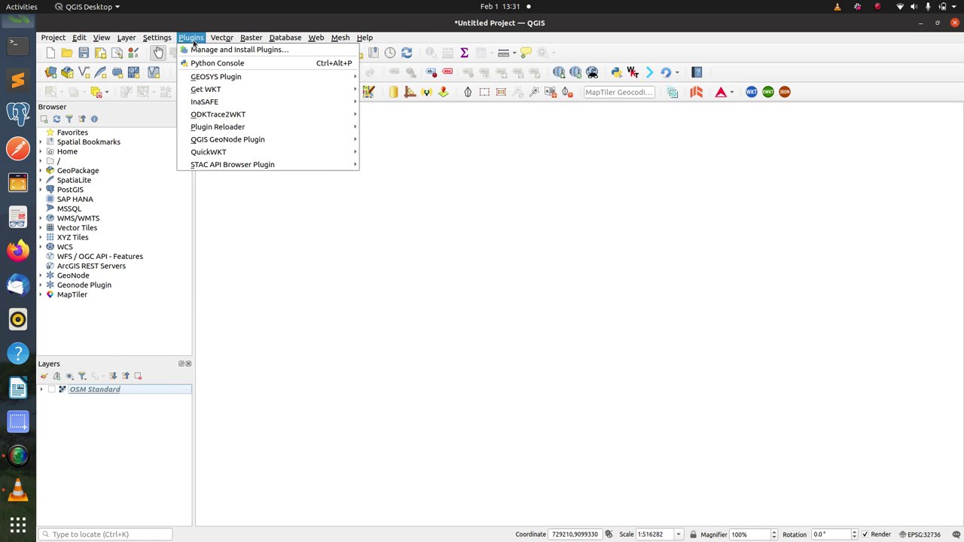
pyautogui.click(226, 50)
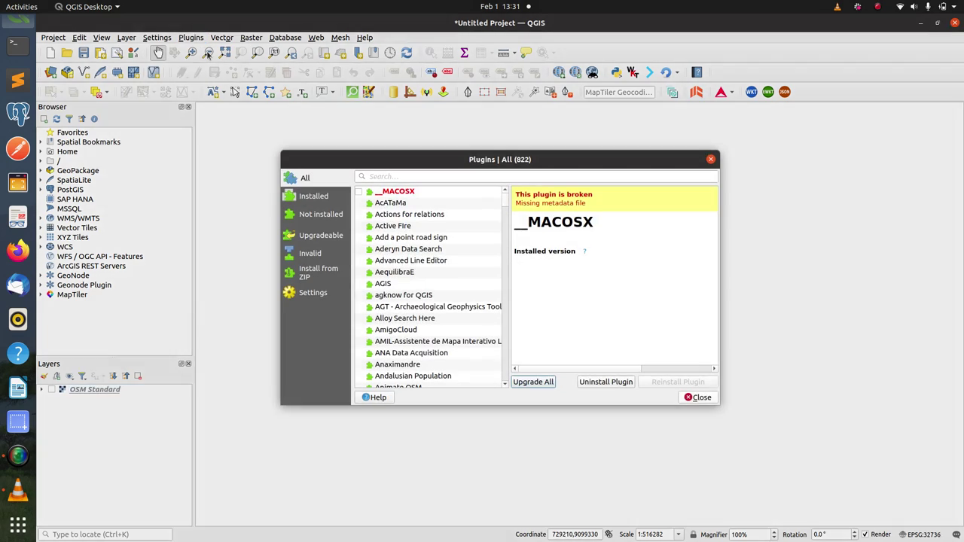
pyautogui.click(447, 176)
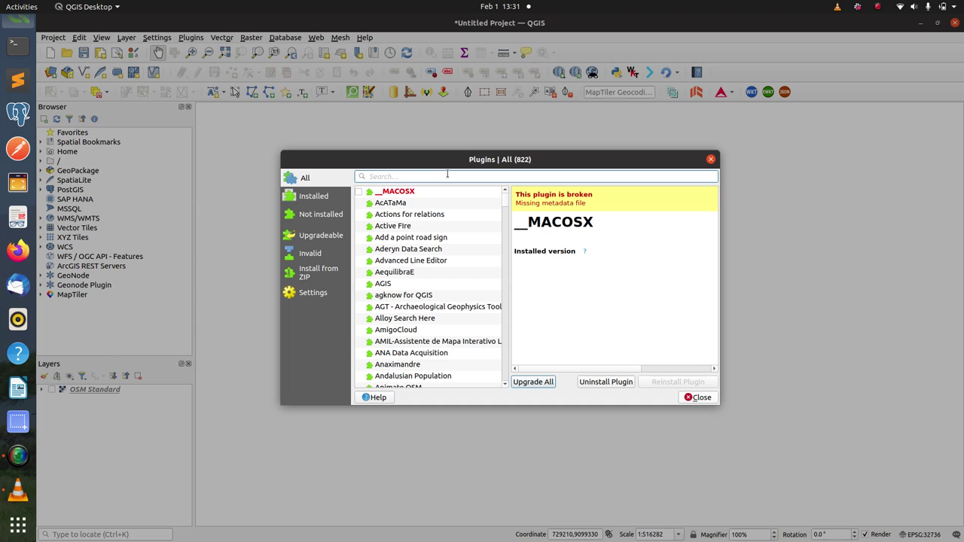
pyautogui.write('STACA')
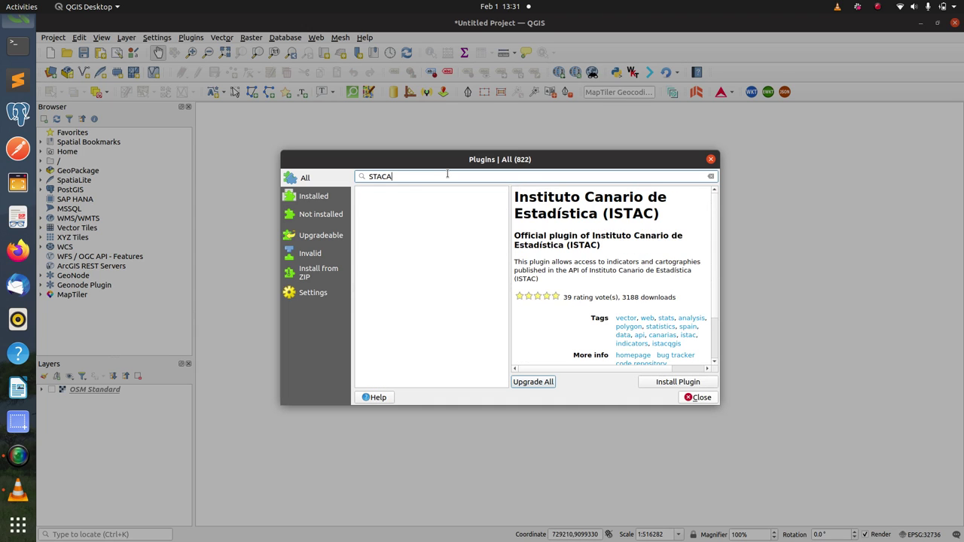
pyautogui.press('BackSpace')
pyautogui.write('API')
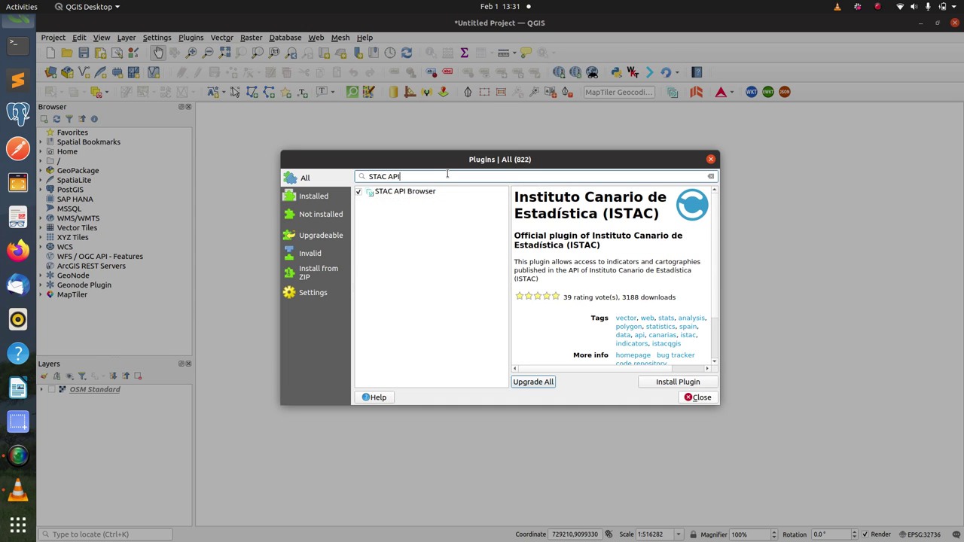
pyautogui.click(450, 191)
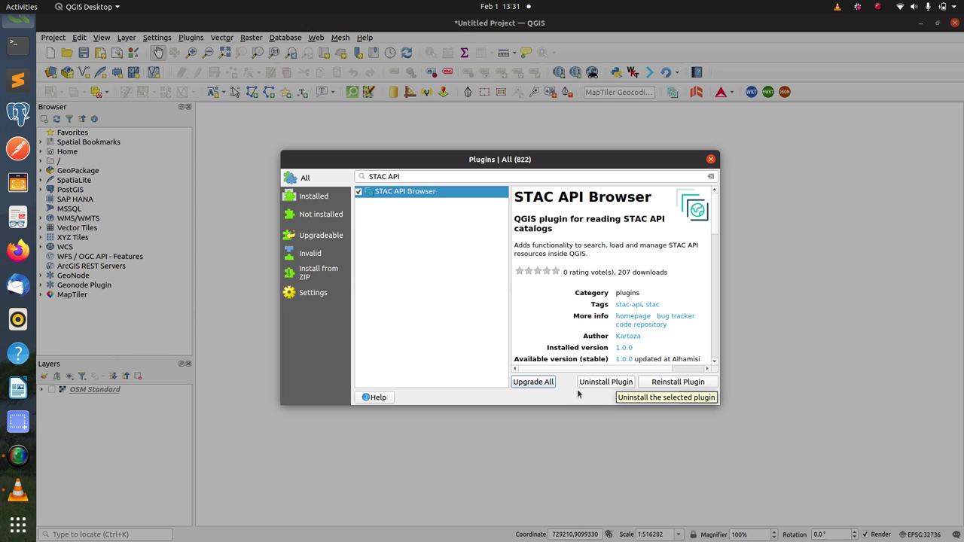
pyautogui.click(697, 398)
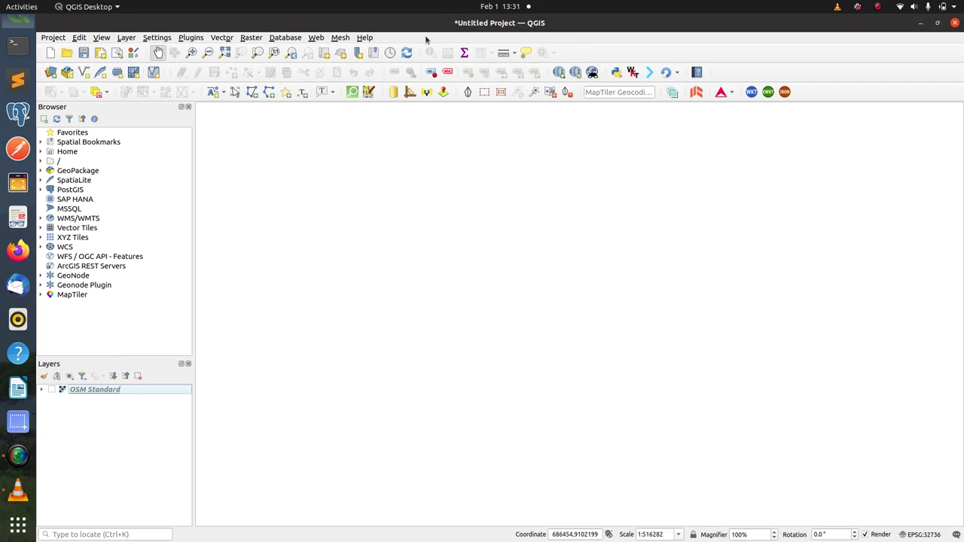
# Step: Look through the Plugins and Web menus for the STAC API Browser commands, then reopen Plugins
pyautogui.click(191, 38)
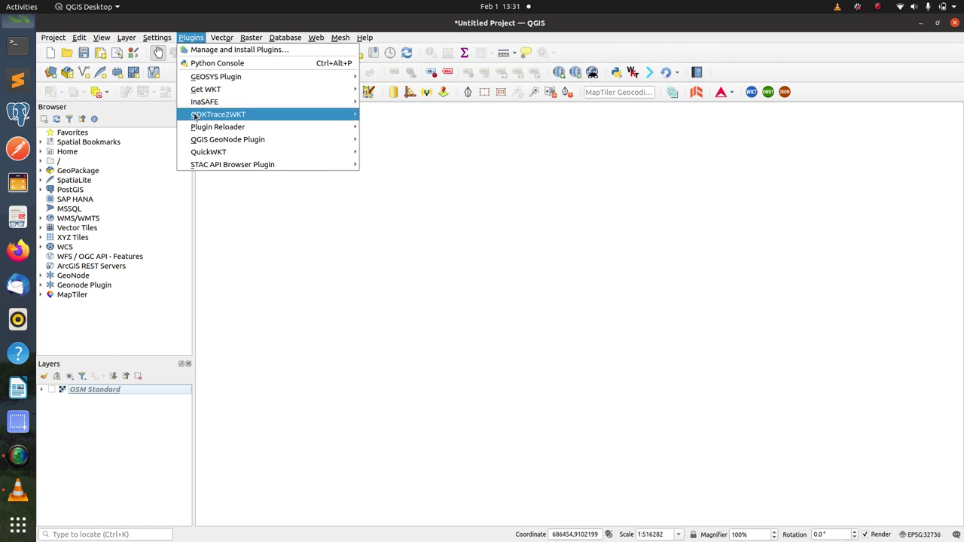
pyautogui.moveTo(196, 165)
pyautogui.moveTo(315, 38)
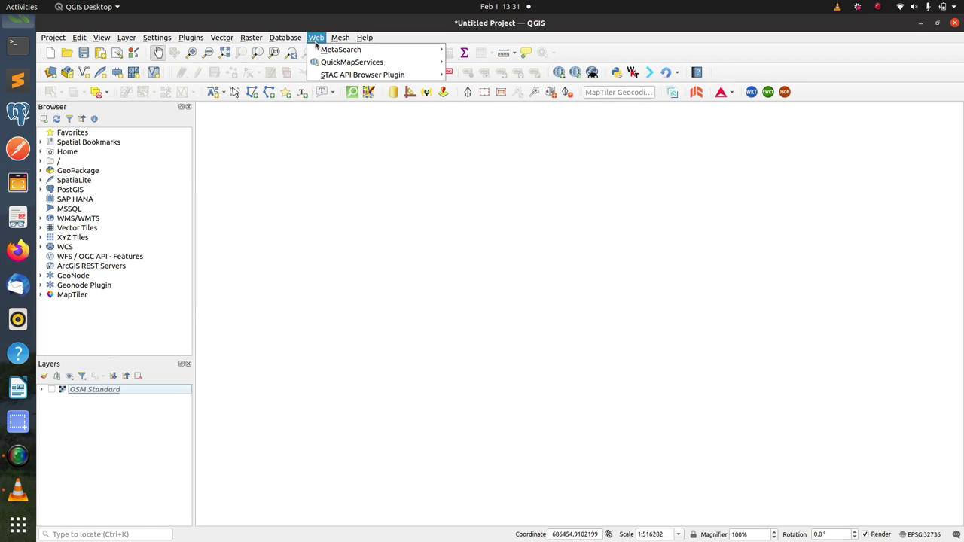
pyautogui.moveTo(360, 76)
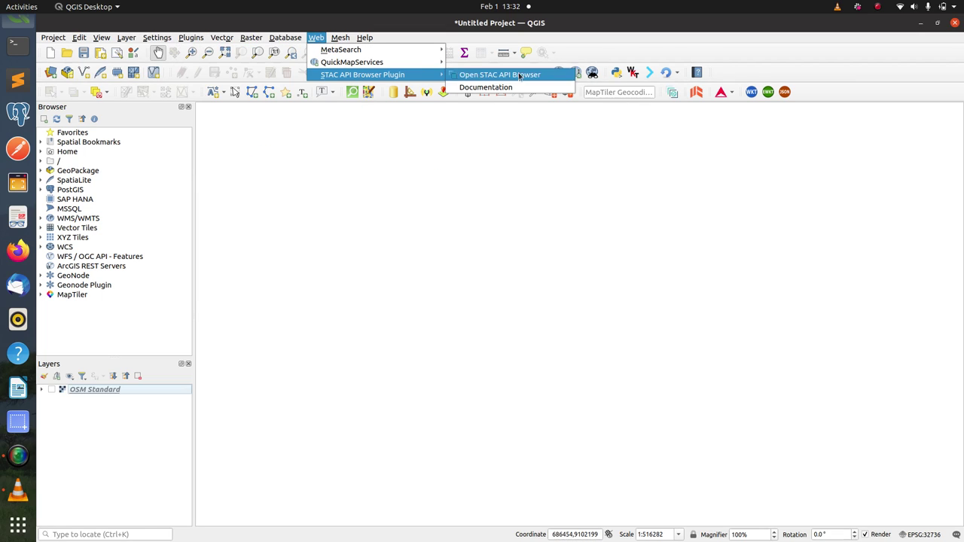
pyautogui.press('Escape')
pyautogui.press('Escape')
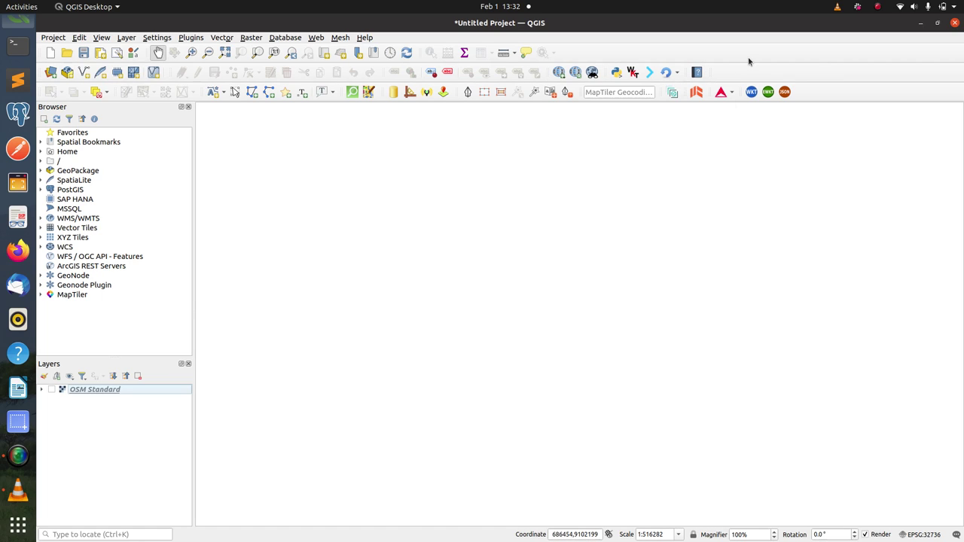
pyautogui.click(190, 36)
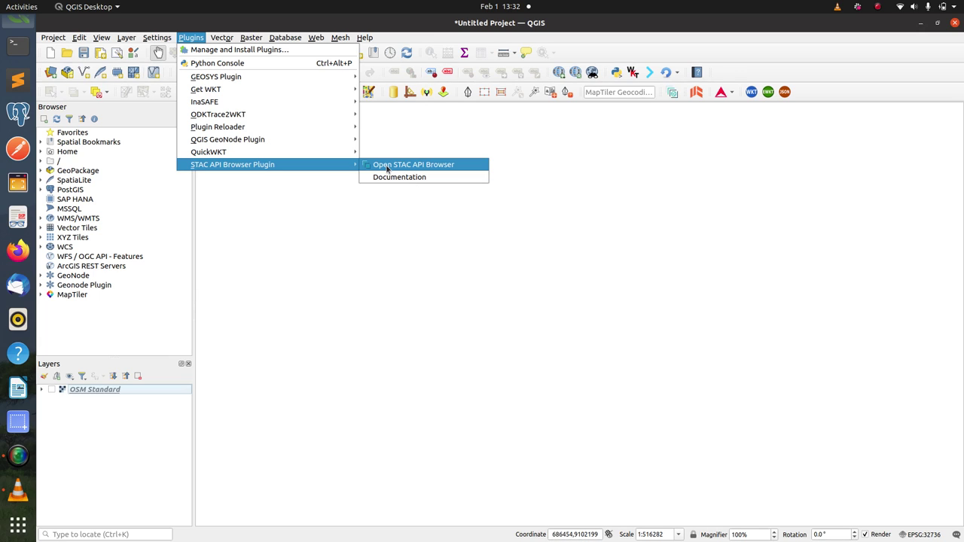
# Step: Launch the STAC API Browser, select the Earth Search connection, and fetch its collections
pyautogui.click(388, 166)
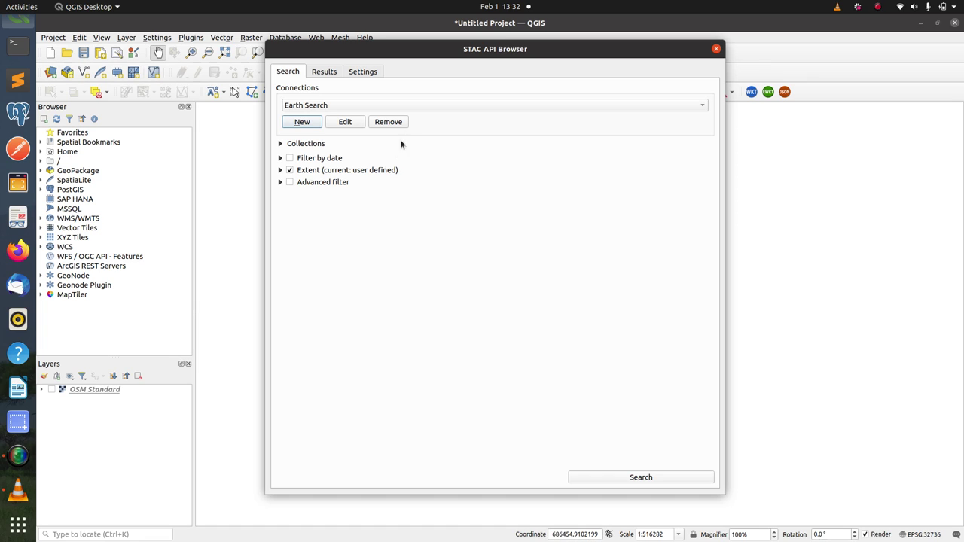
pyautogui.click(438, 99)
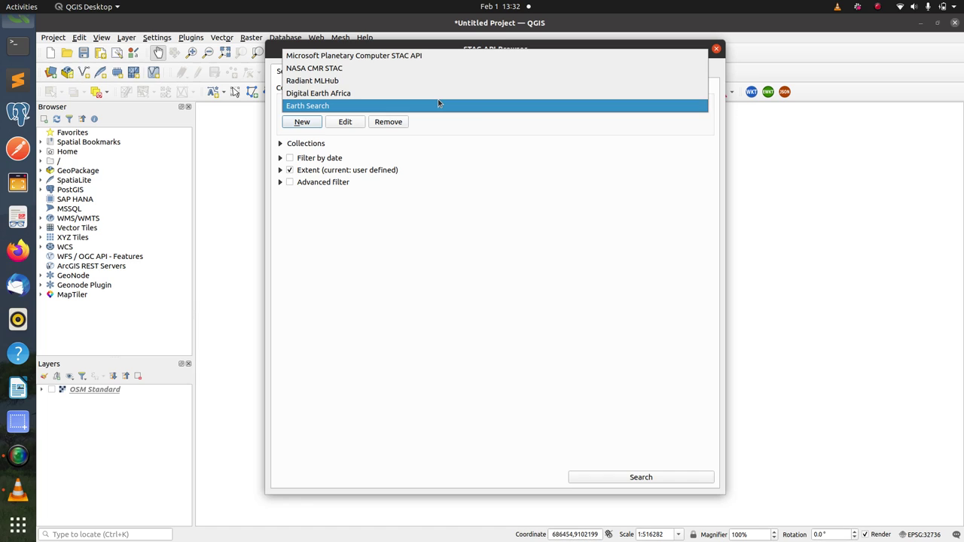
pyautogui.click(419, 106)
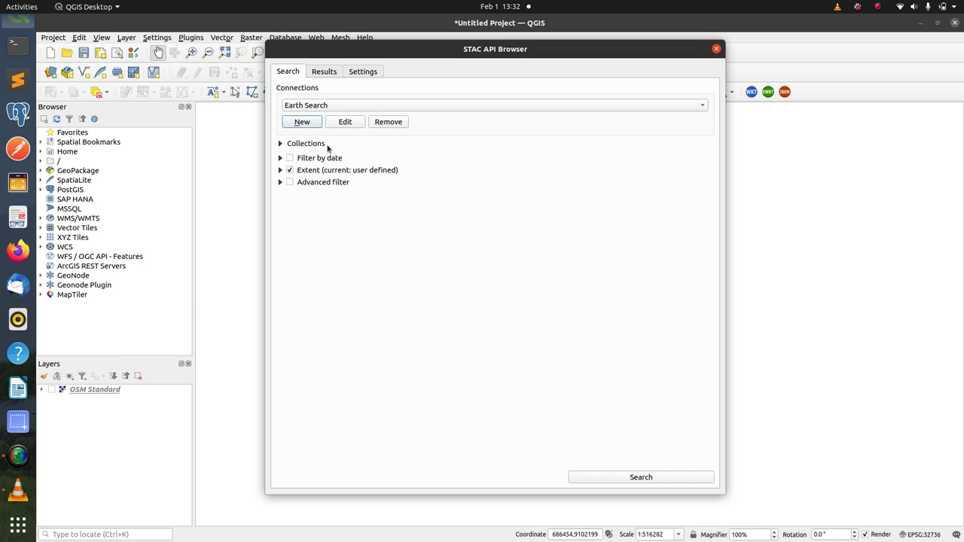
pyautogui.click(280, 144)
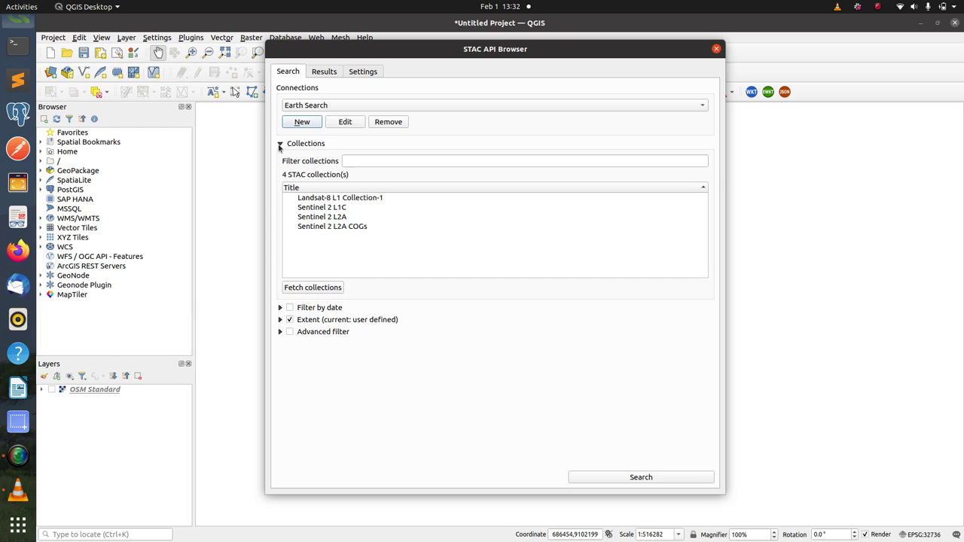
pyautogui.click(315, 288)
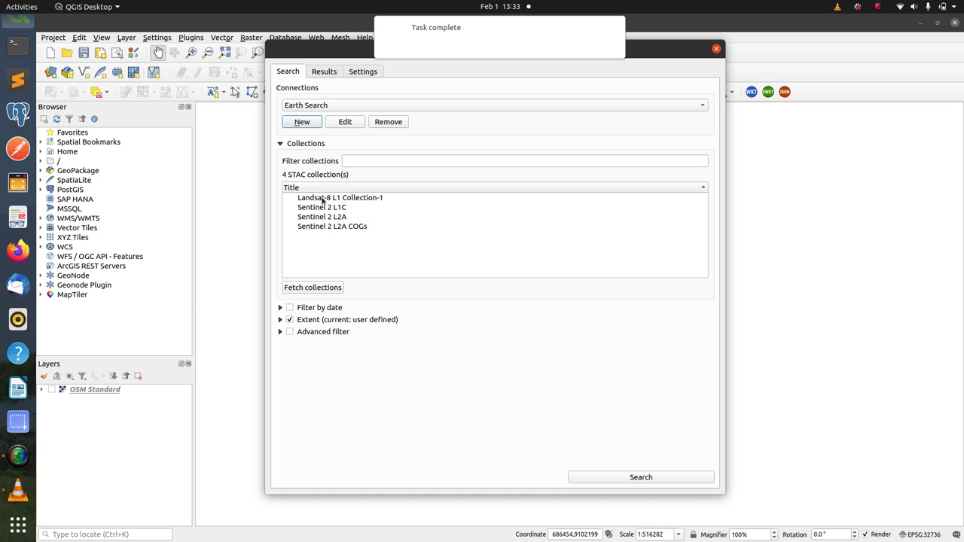
pyautogui.click(281, 143)
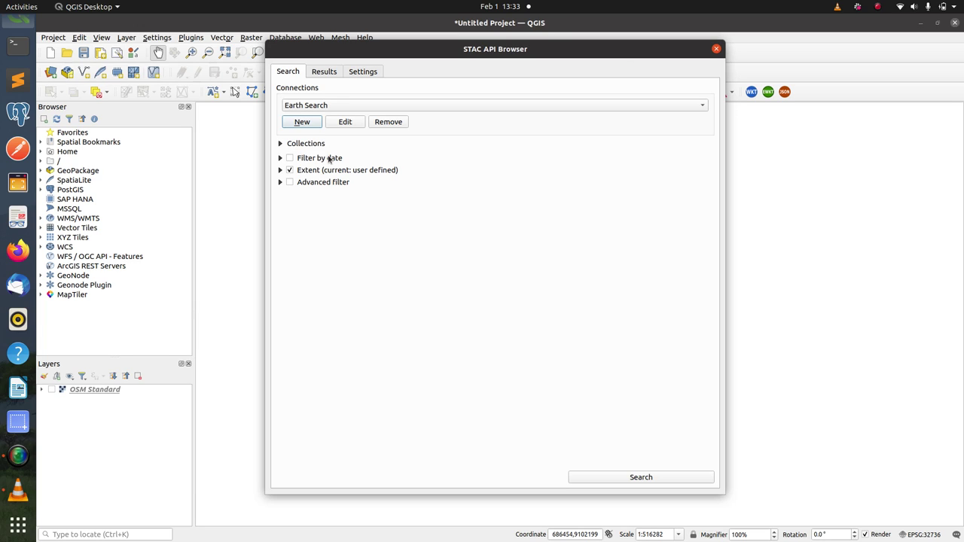
pyautogui.click(280, 158)
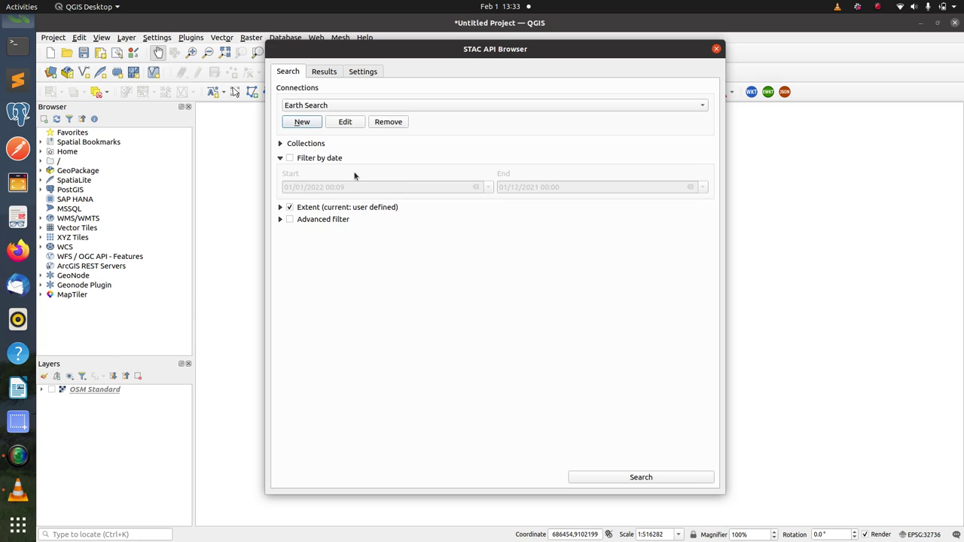
pyautogui.click(280, 158)
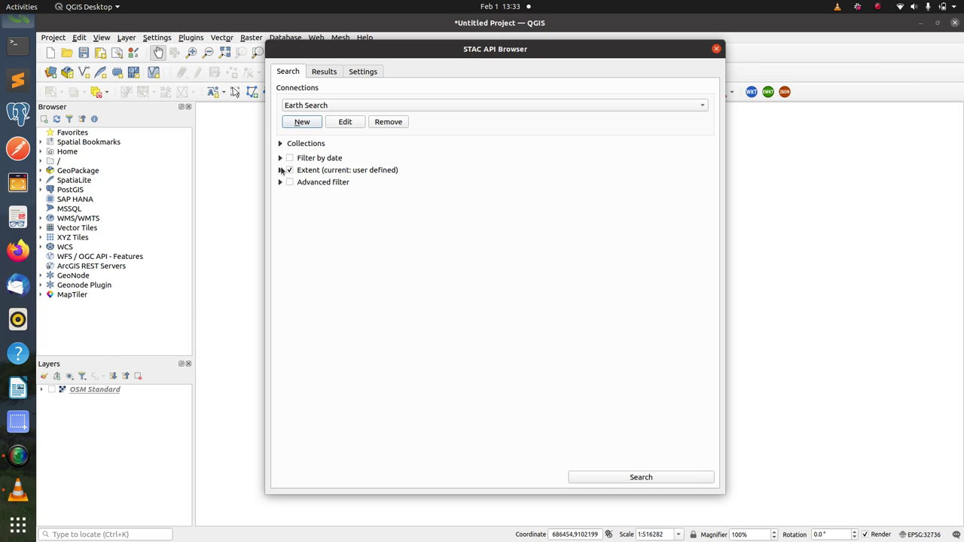
pyautogui.click(280, 170)
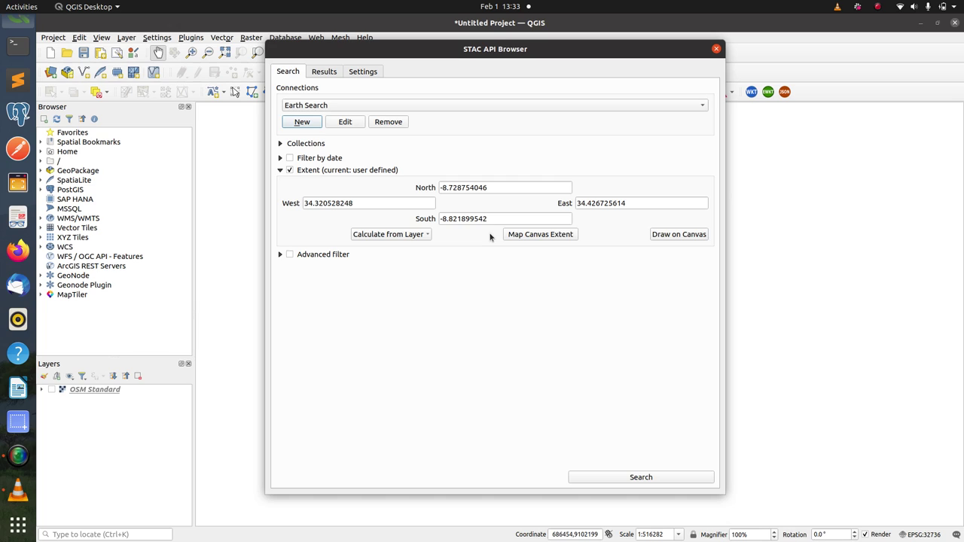
pyautogui.click(277, 171)
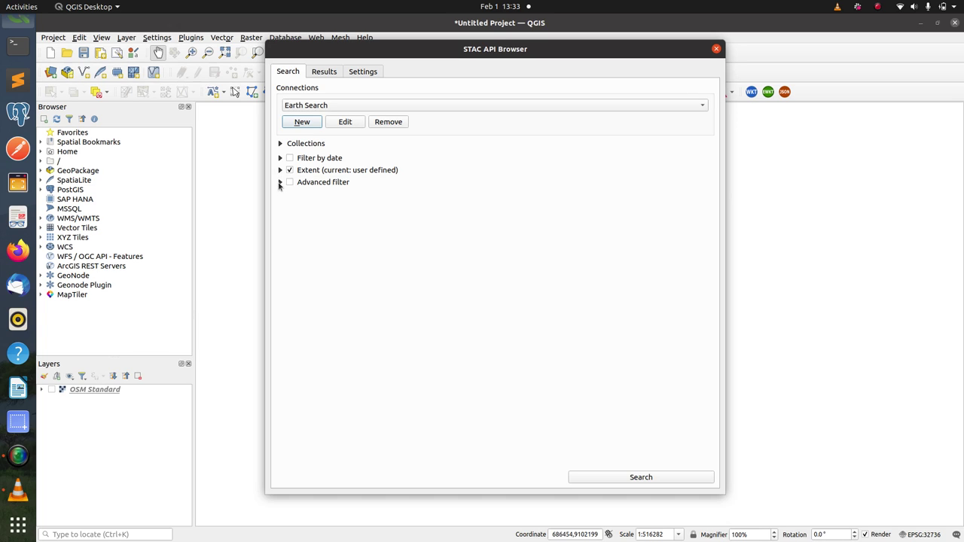
pyautogui.click(279, 183)
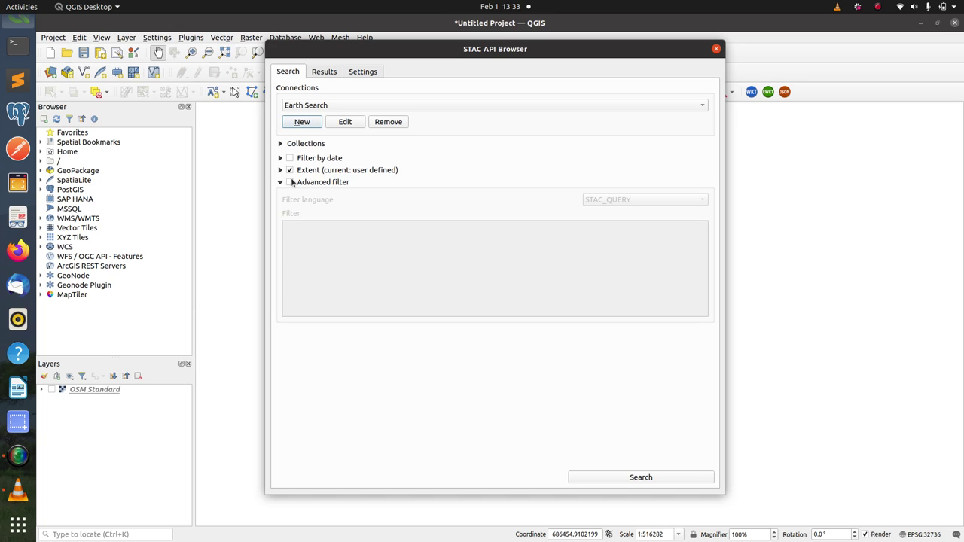
pyautogui.click(290, 182)
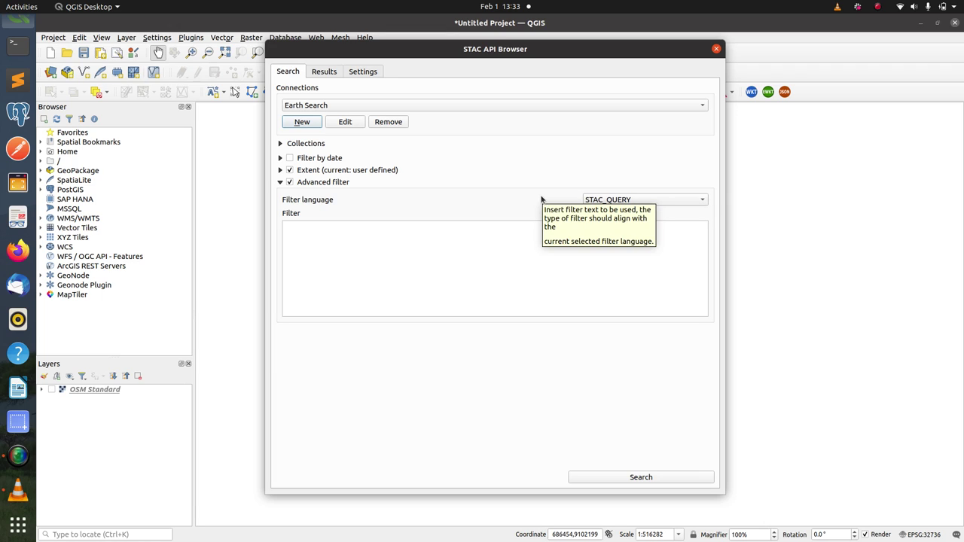
pyautogui.click(627, 200)
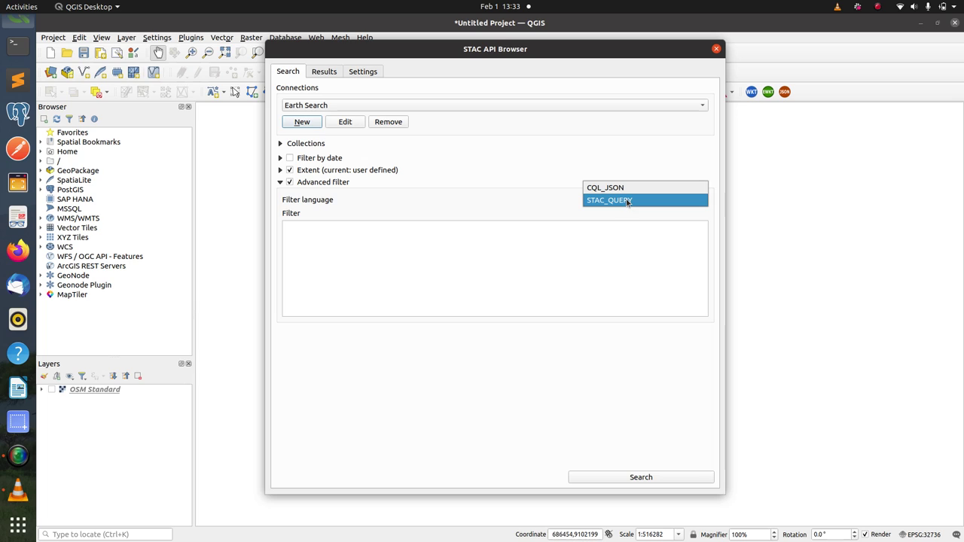
pyautogui.click(513, 201)
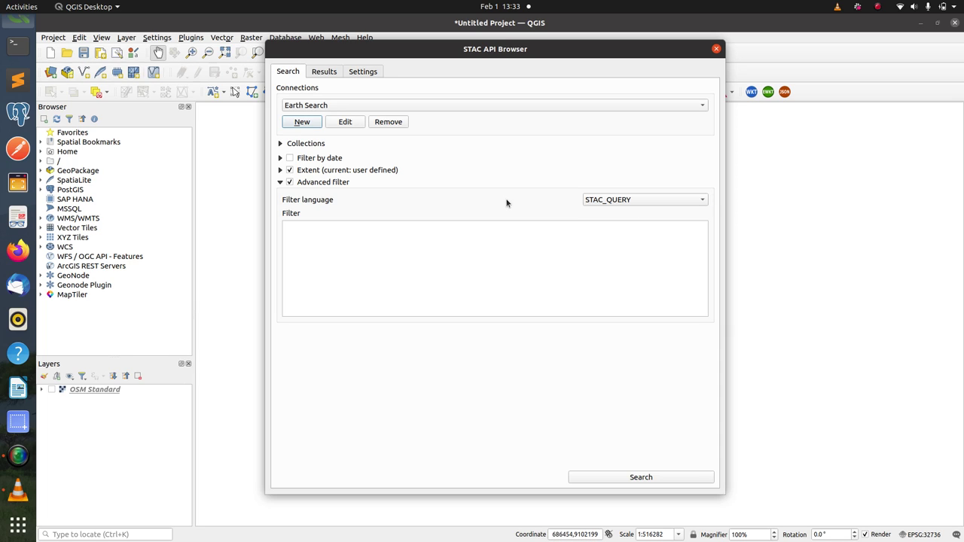
pyautogui.click(290, 183)
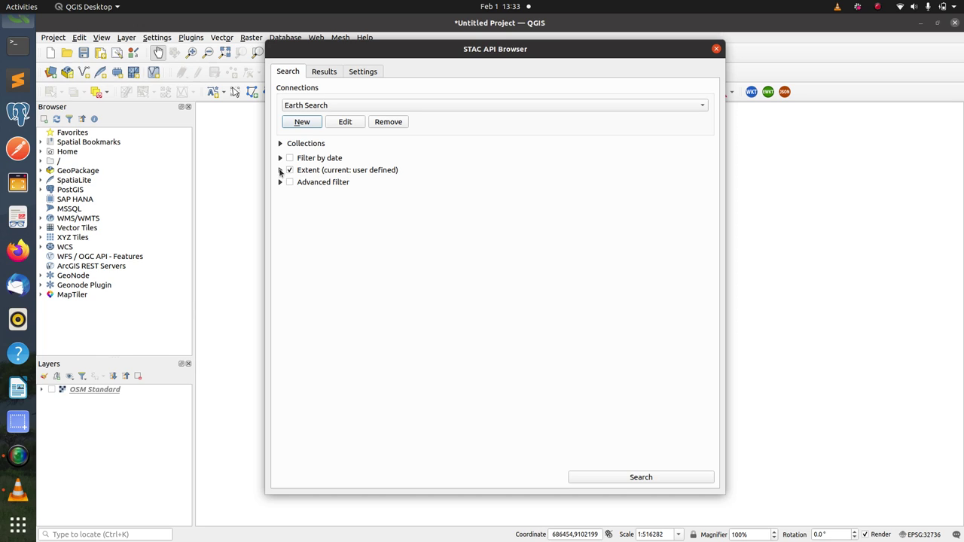
# Step: Search the Sentinel 2 L2A COGs collection within the set extent, returning five late-January 2022 scenes
pyautogui.click(280, 171)
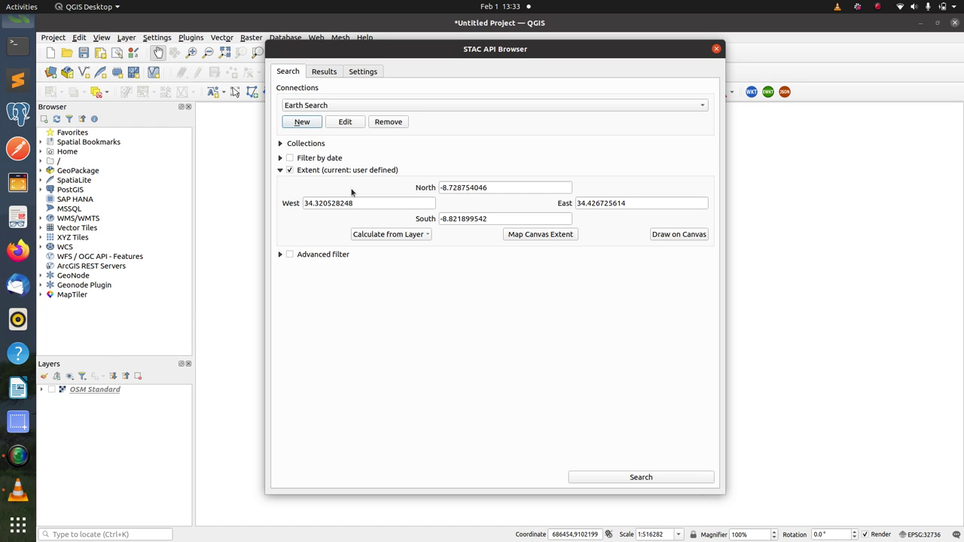
pyautogui.click(280, 144)
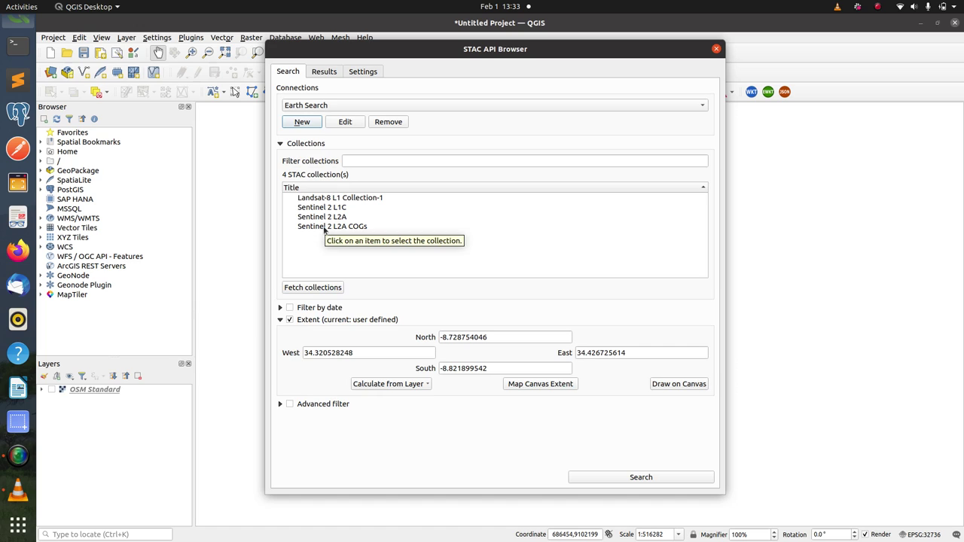
pyautogui.click(325, 229)
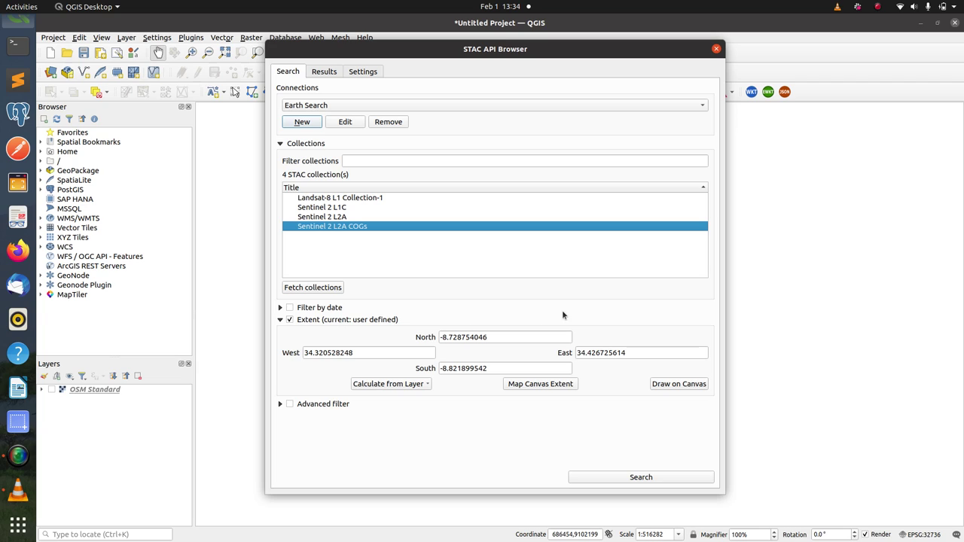
pyautogui.click(669, 478)
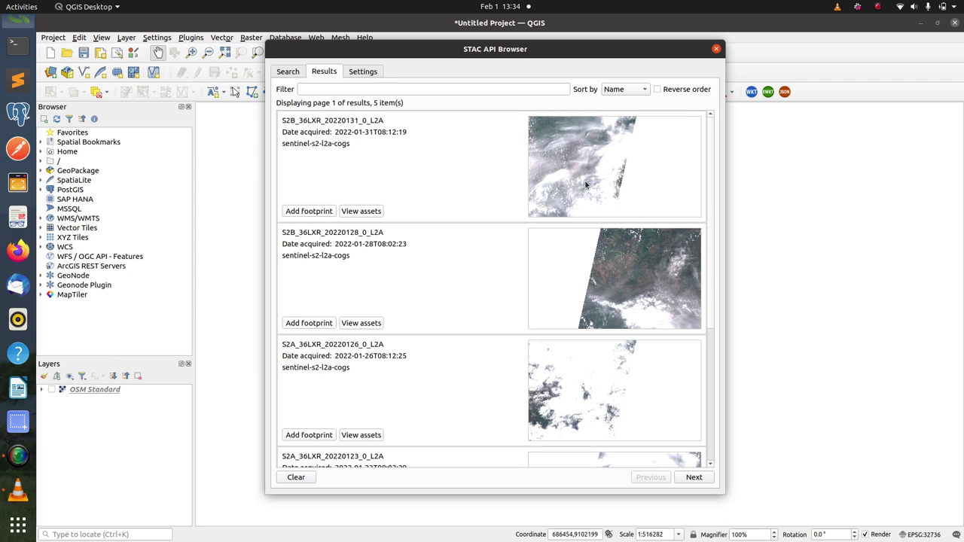
# Step: Page through the results to page 3, showing scenes from 27 December 2021 to 6 January 2022
pyautogui.scroll(-5, 585, 183)
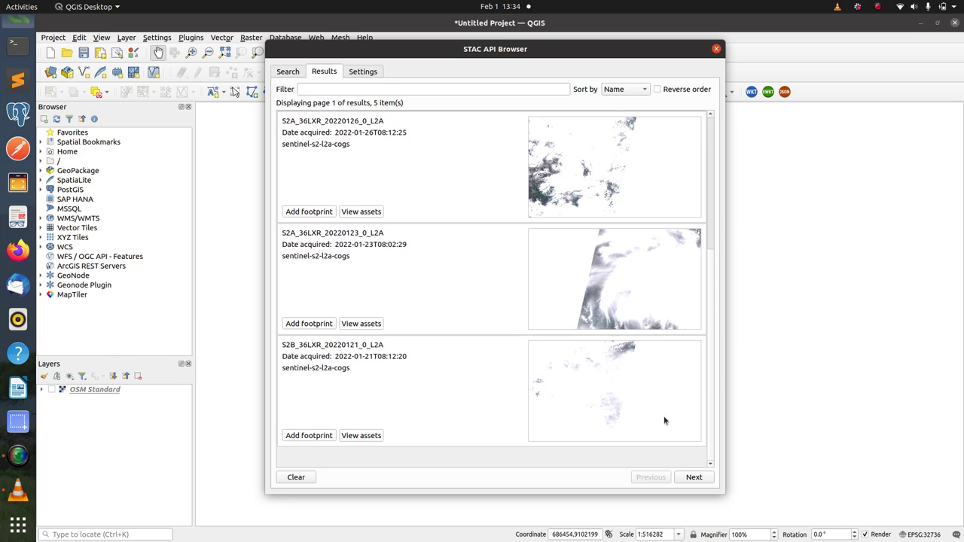
pyautogui.click(698, 479)
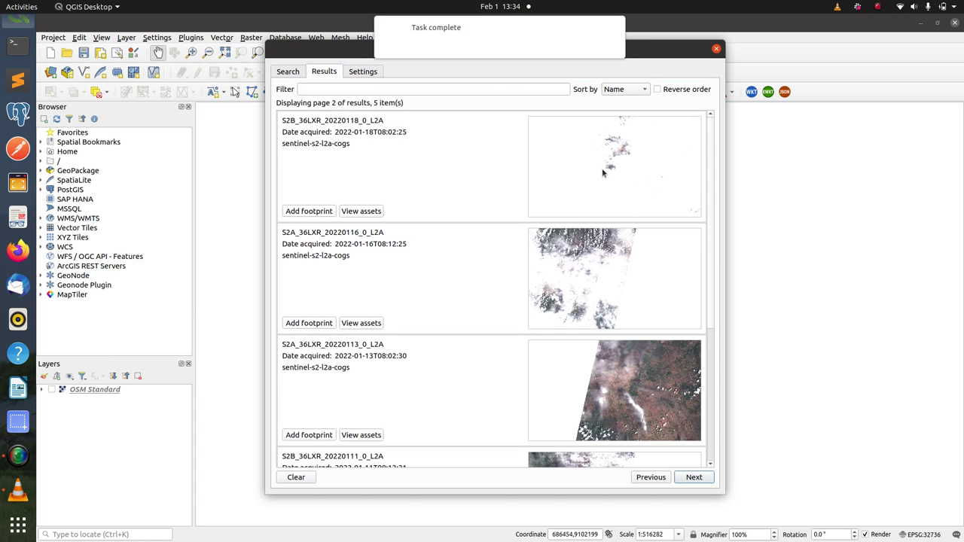
pyautogui.scroll(-5, 603, 173)
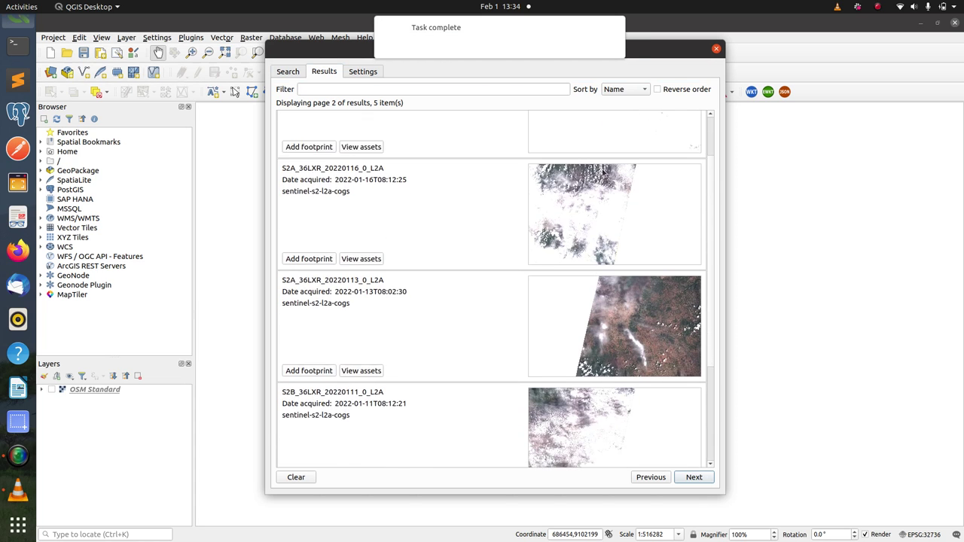
pyautogui.click(697, 478)
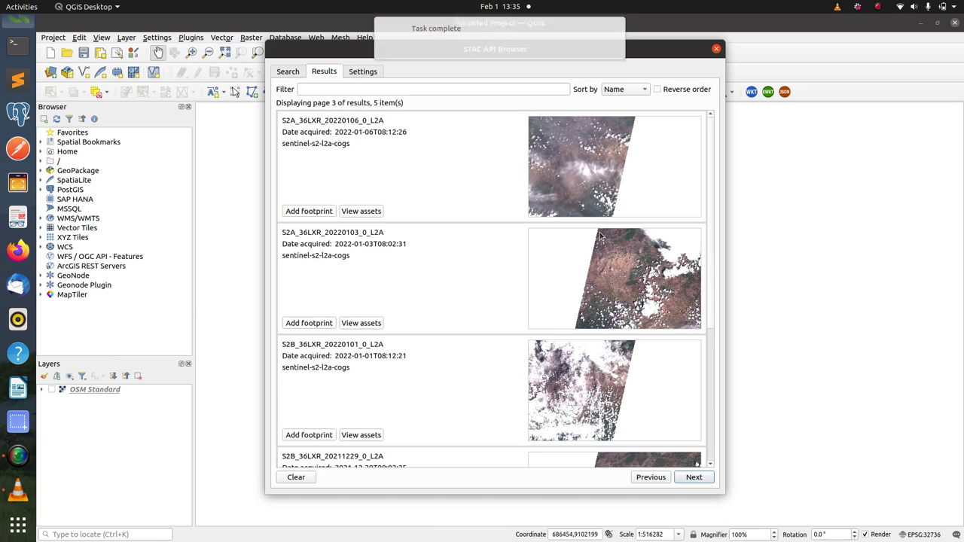
pyautogui.scroll(-5, 601, 236)
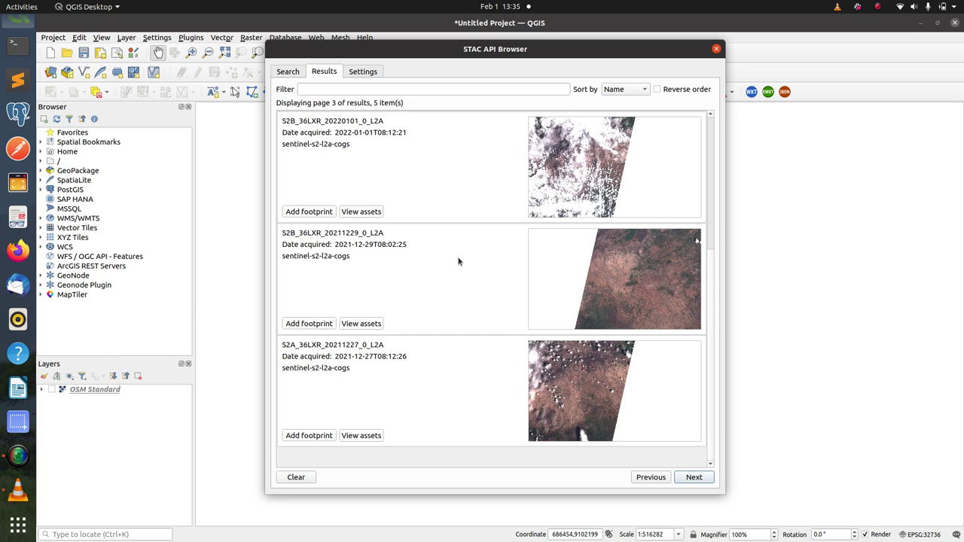
# Step: Open the 20211229 scene's assets and add Band 4 (red) and Band 8 (nir) as layers
pyautogui.click(368, 325)
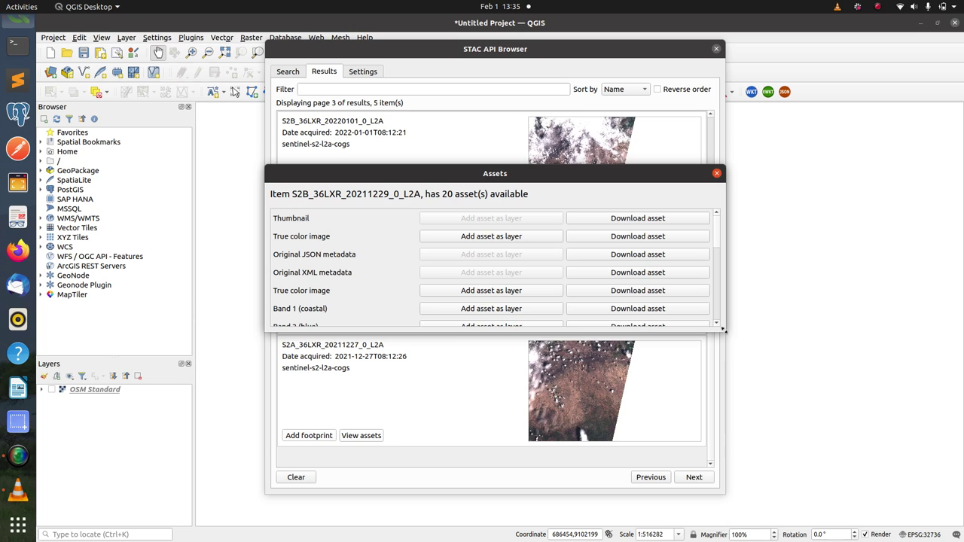
pyautogui.moveTo(723, 330); pyautogui.dragTo(754, 515)
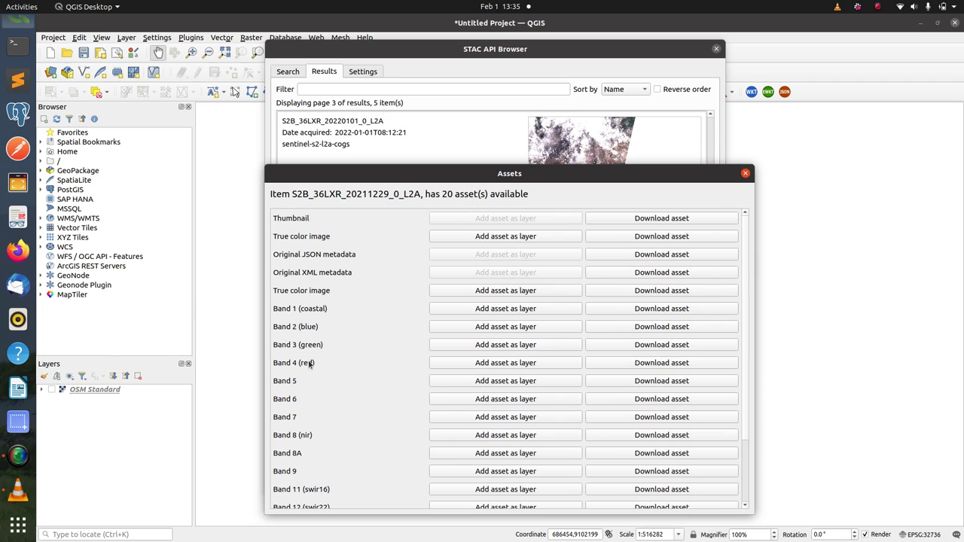
pyautogui.scroll(-1, 308, 361)
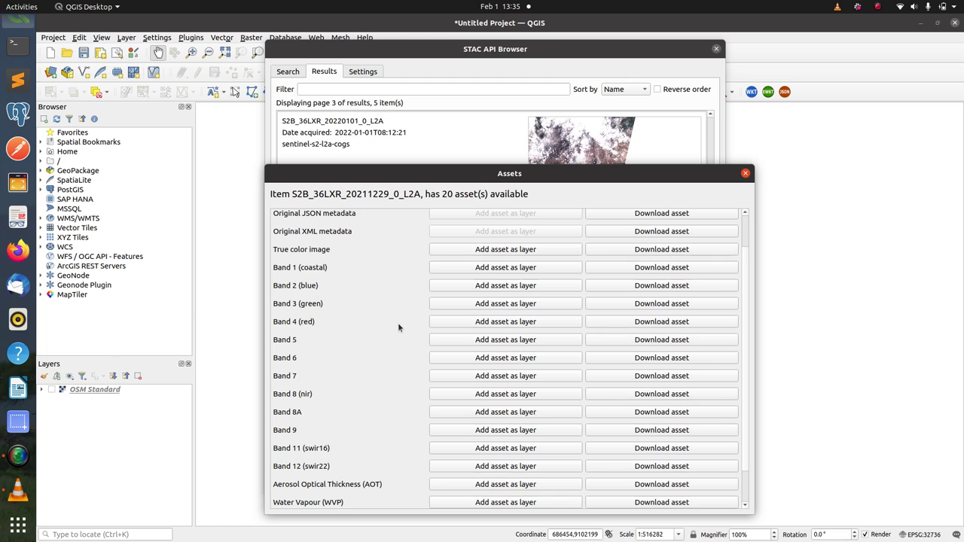
pyautogui.click(495, 323)
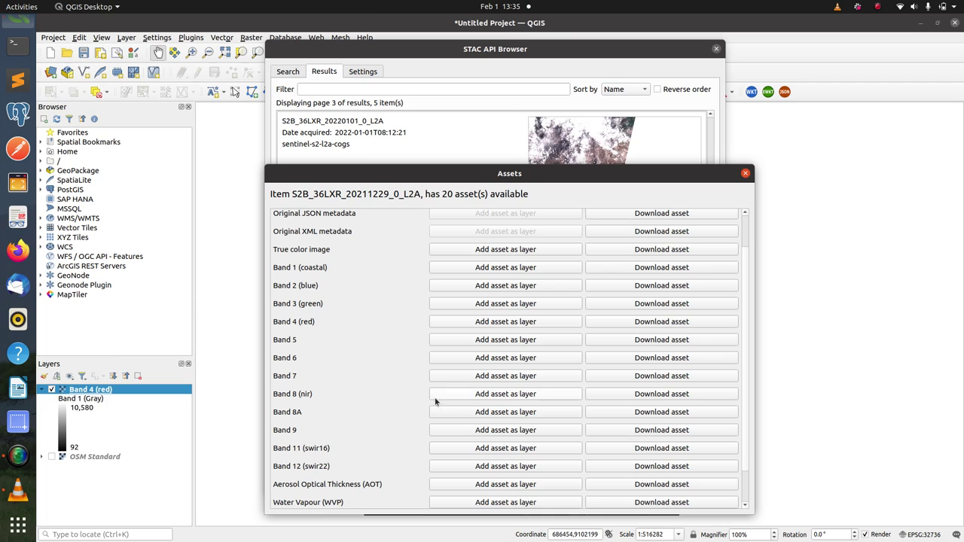
pyautogui.click(476, 395)
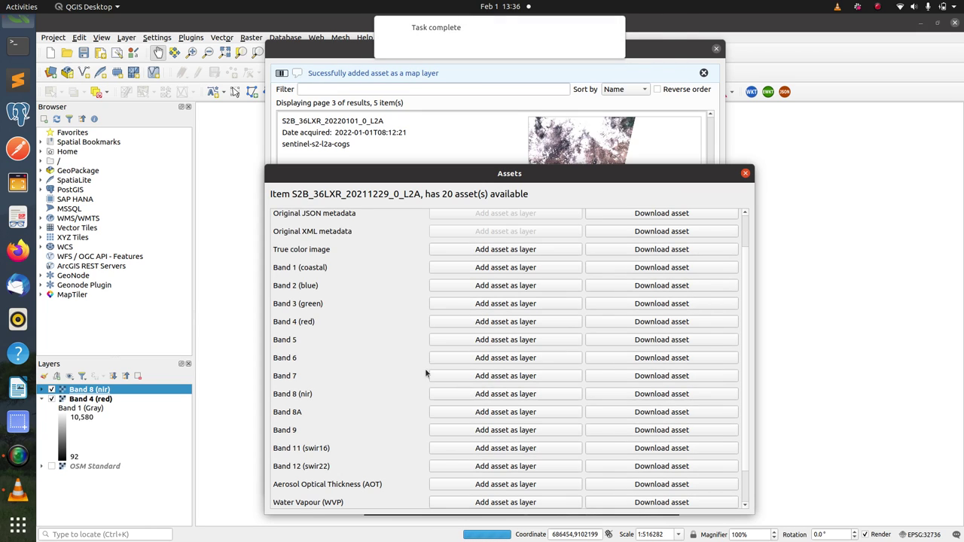
# Step: Close the Assets and STAC browser dialogs, toggle Band 8 (nir) visibility, and dismiss the notification
pyautogui.click(745, 174)
pyautogui.click(717, 48)
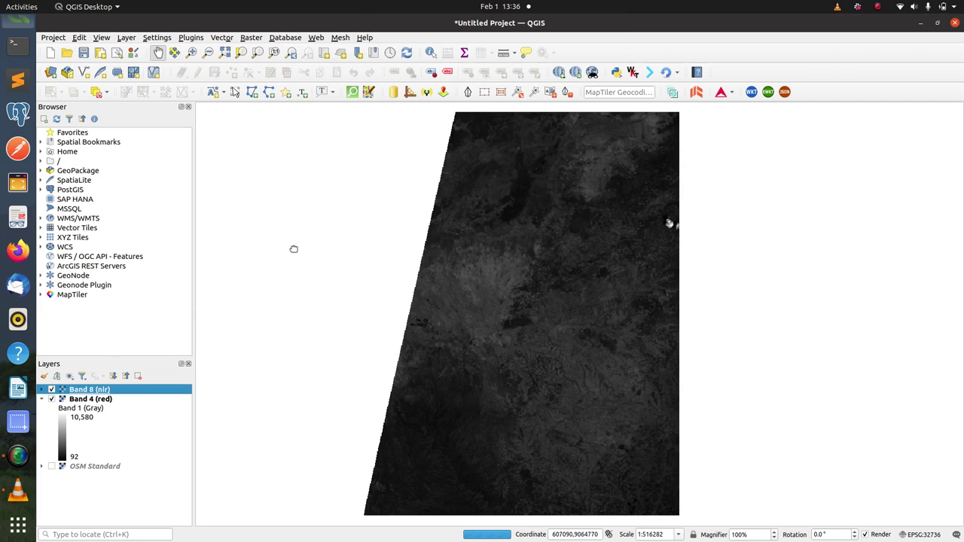
pyautogui.click(51, 389)
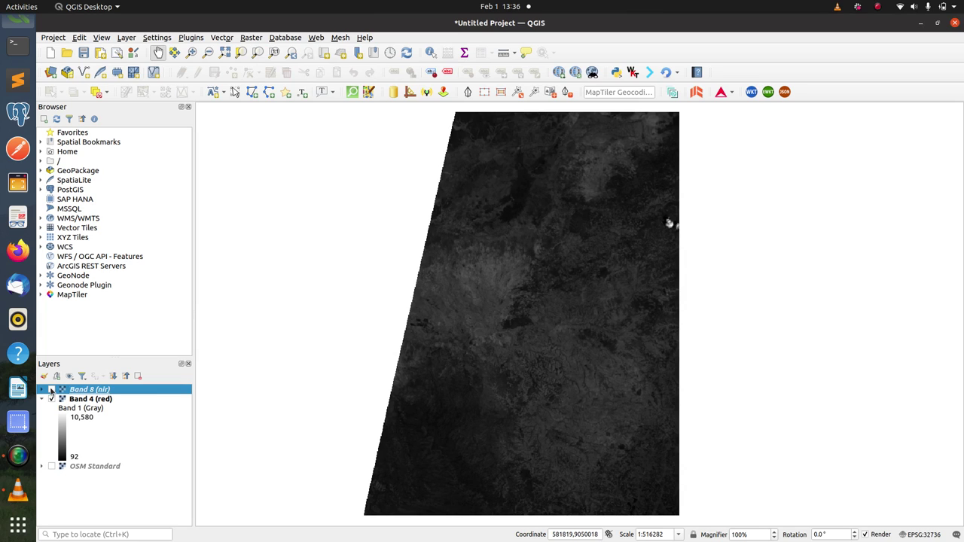
pyautogui.click(51, 389)
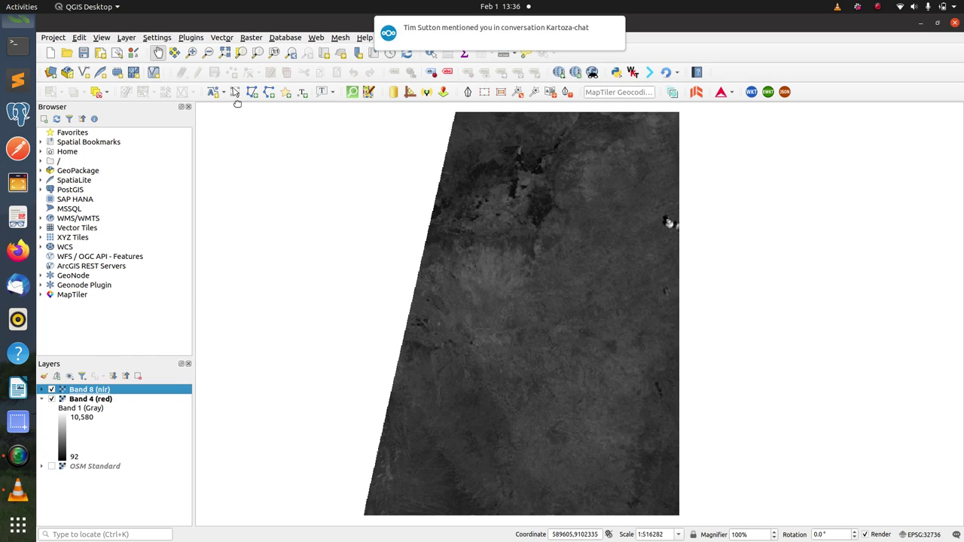
pyautogui.click(613, 29)
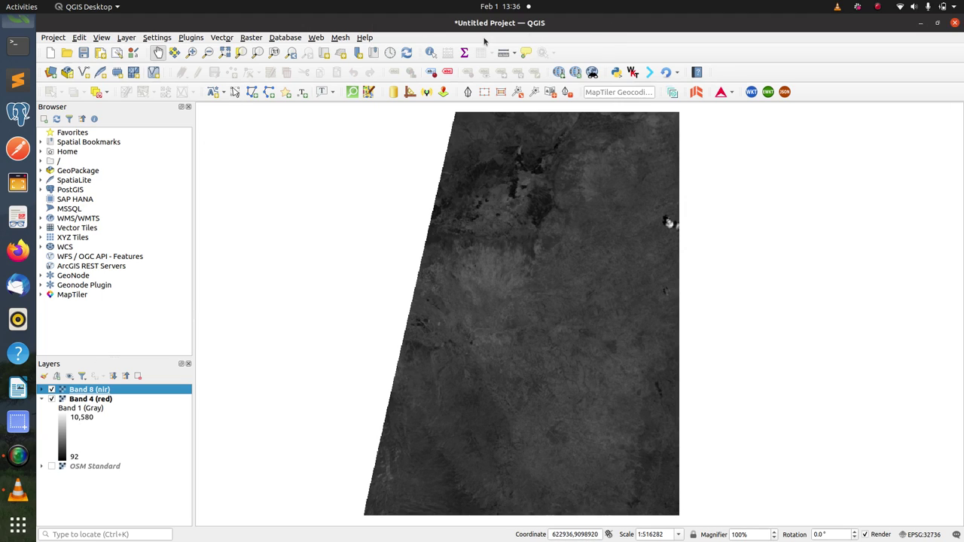
# Step: Open the Raster Calculator and enter the numerator (Band 8 nir − Band 4 red)
pyautogui.click(255, 38)
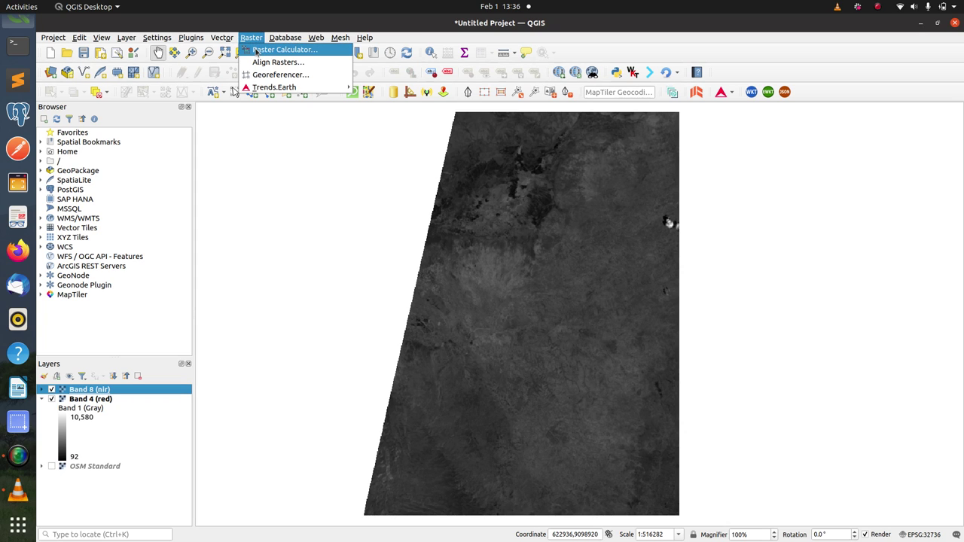
pyautogui.click(258, 48)
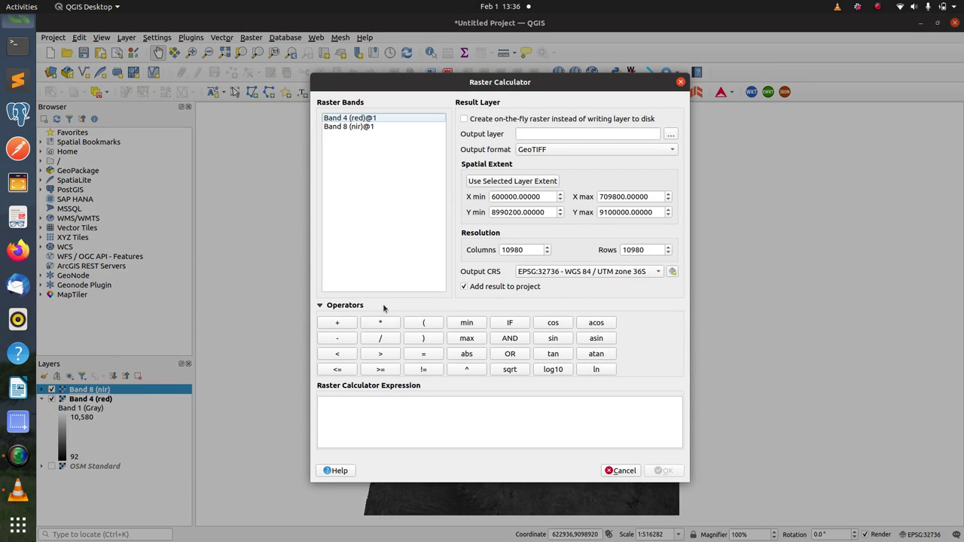
pyautogui.click(383, 413)
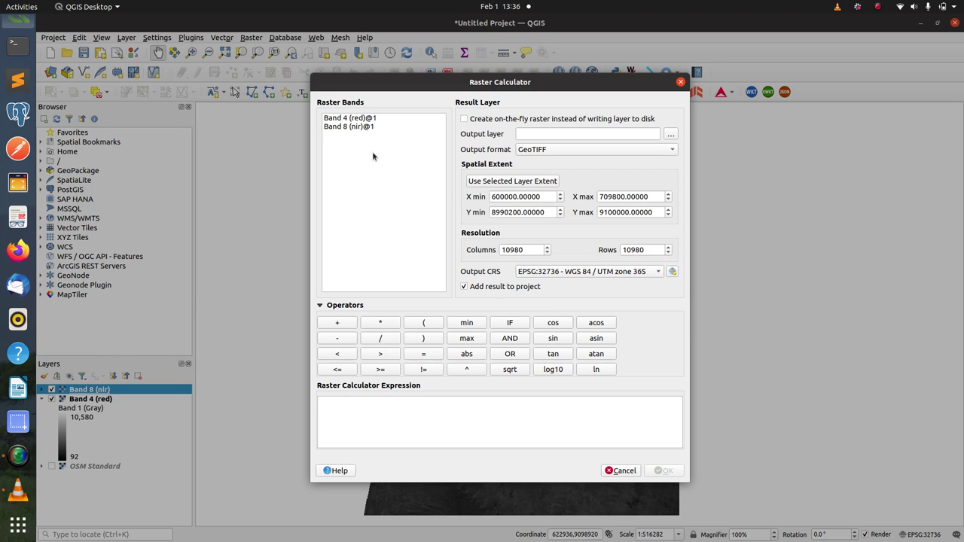
pyautogui.click(425, 323)
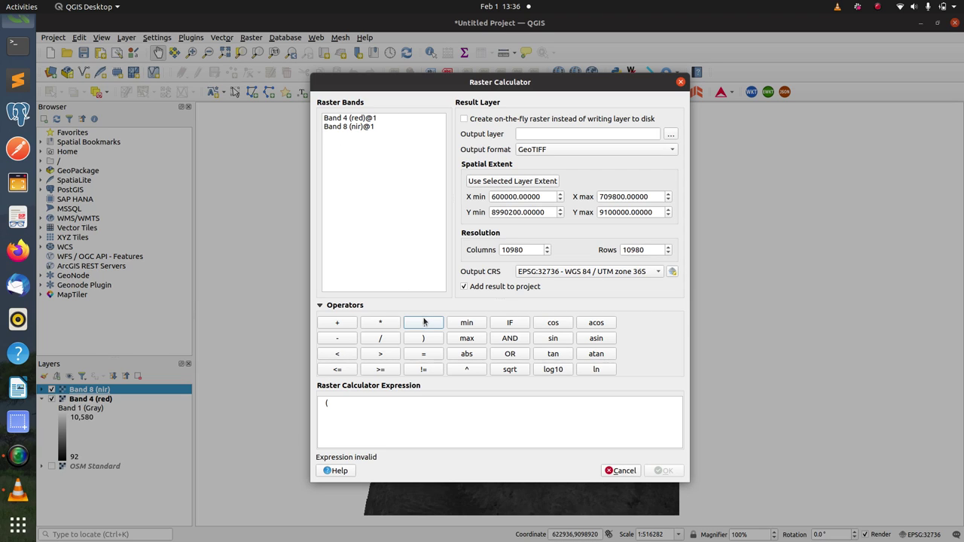
pyautogui.doubleClick(362, 127)
pyautogui.click(337, 338)
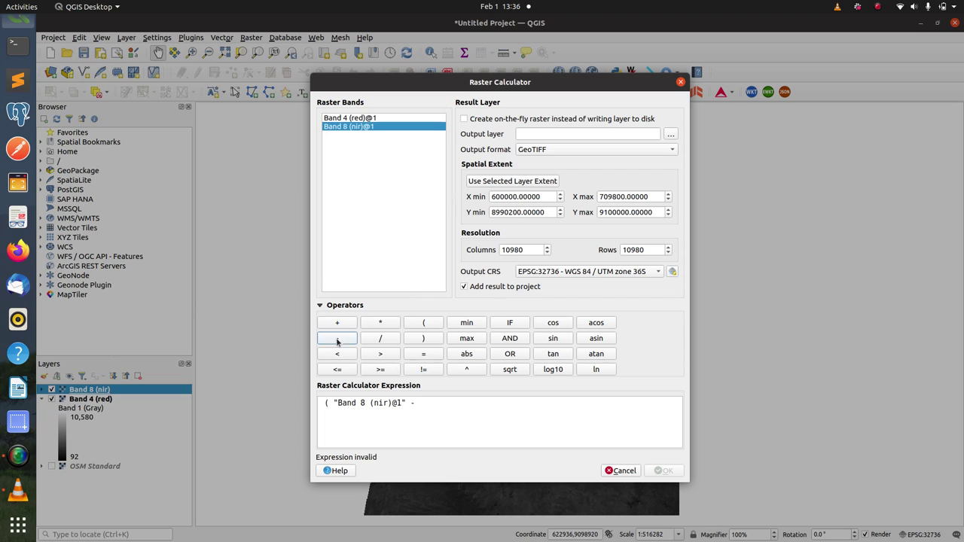
pyautogui.doubleClick(383, 119)
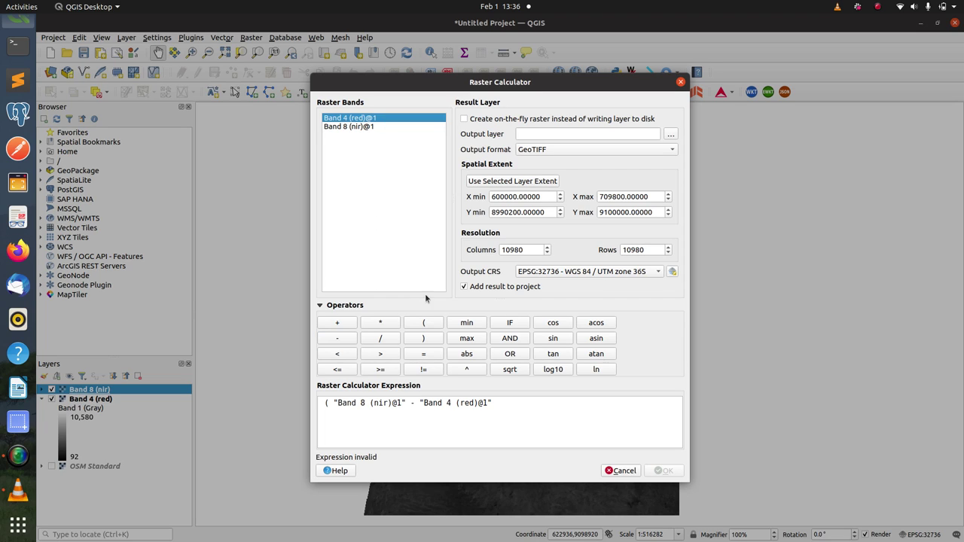
pyautogui.click(433, 338)
# Step: Divide by (Band 8 nir + Band 4 red) and name the output layer NDVI
pyautogui.click(393, 341)
pyautogui.click(428, 326)
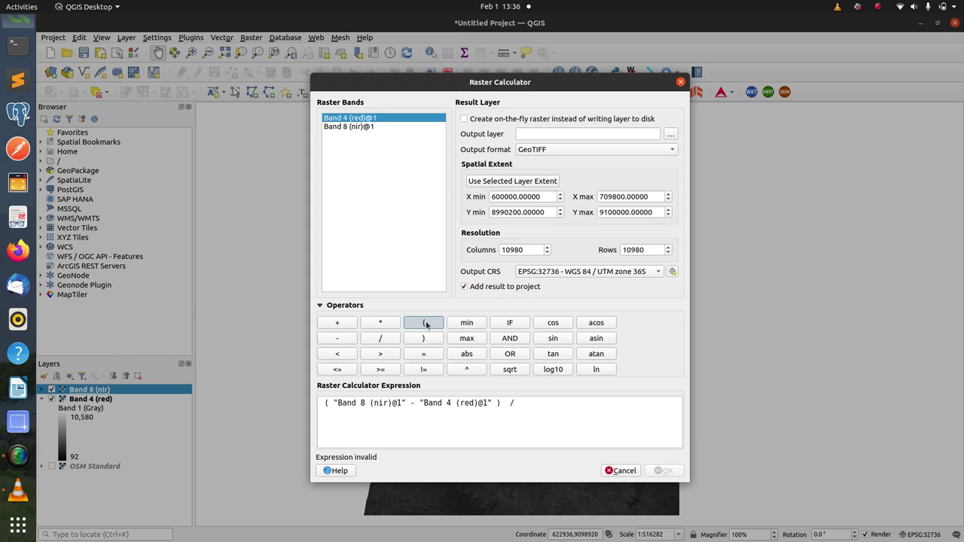
pyautogui.doubleClick(382, 127)
pyautogui.click(344, 323)
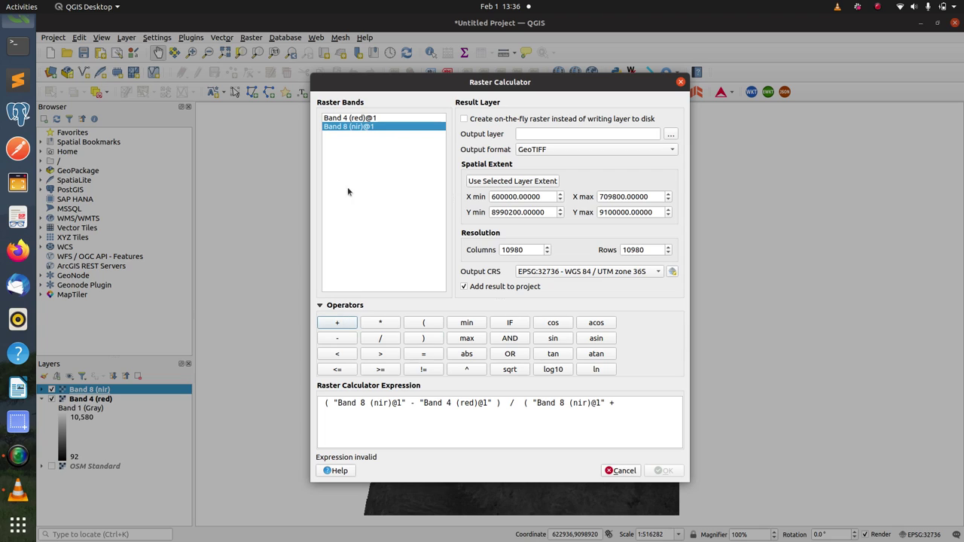
pyautogui.doubleClick(367, 118)
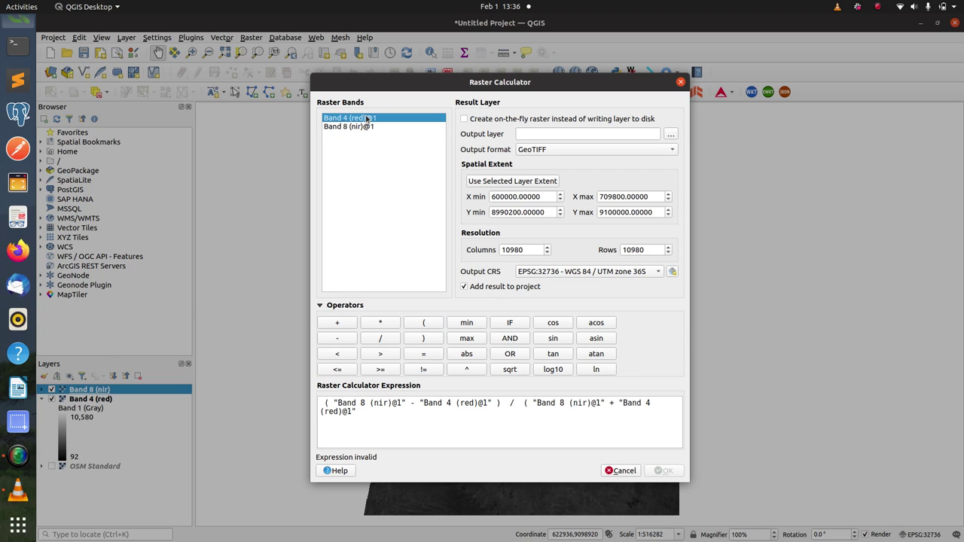
pyautogui.click(434, 343)
pyautogui.click(574, 134)
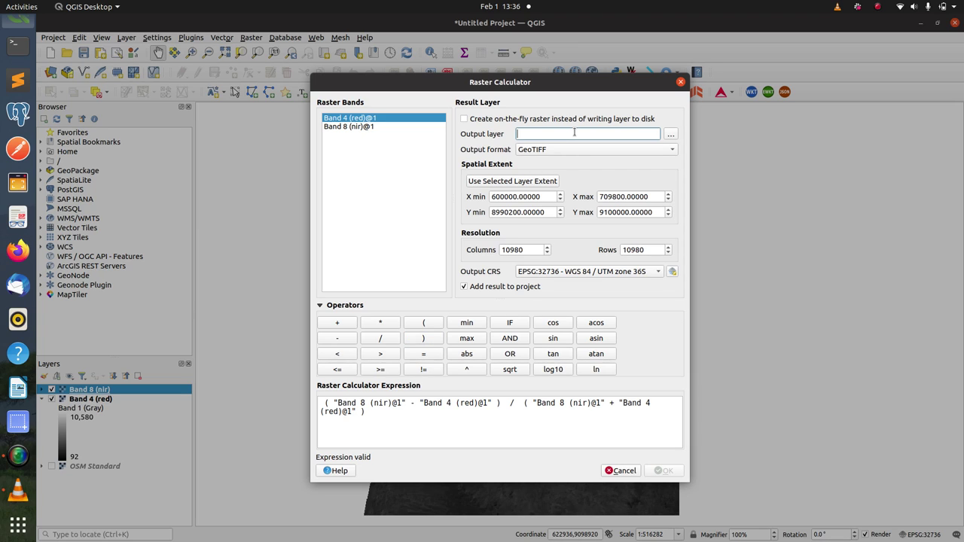
pyautogui.write('NDVI')
# Step: Run the calculation to create the NDVI layer, with values from -0.266458 to 0.914754
pyautogui.click(662, 471)
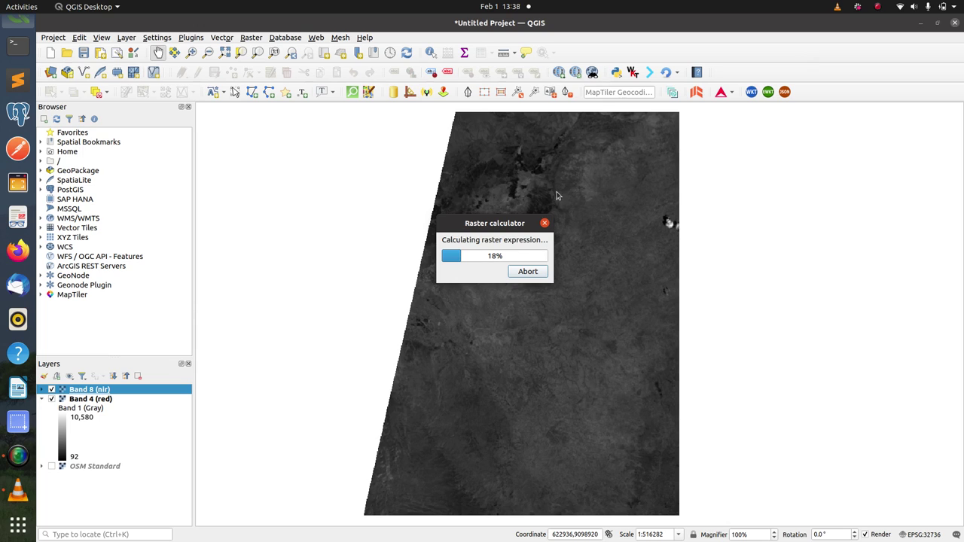
pyautogui.click(877, 6)
pyautogui.click(865, 36)
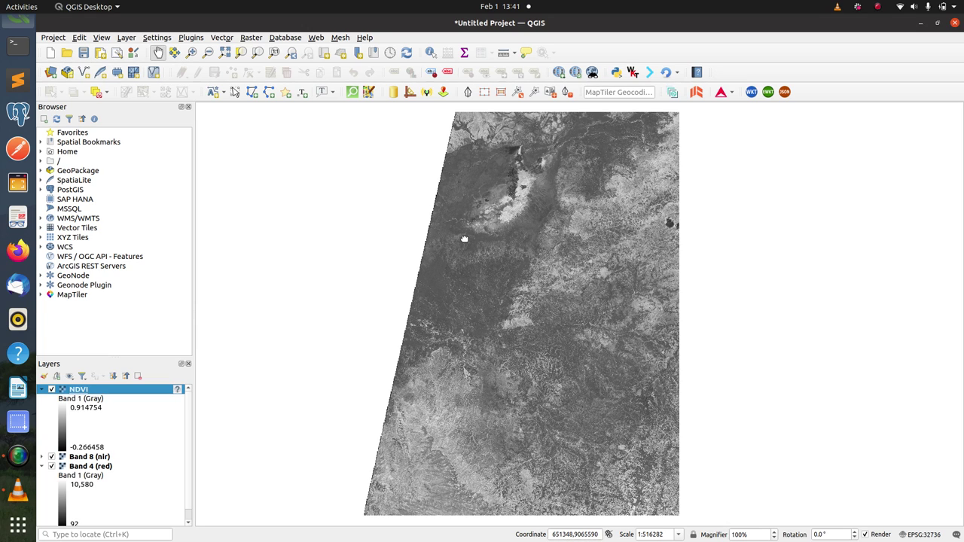
# Step: Style the NDVI layer as Singleband pseudocolor using the colour map loaded from ndvi.txt
pyautogui.rightClick(138, 393)
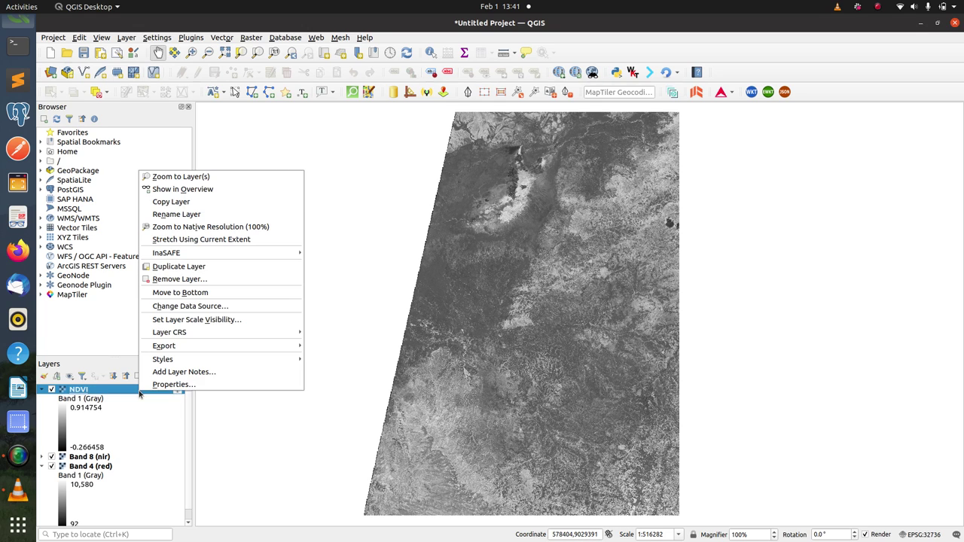
pyautogui.click(170, 383)
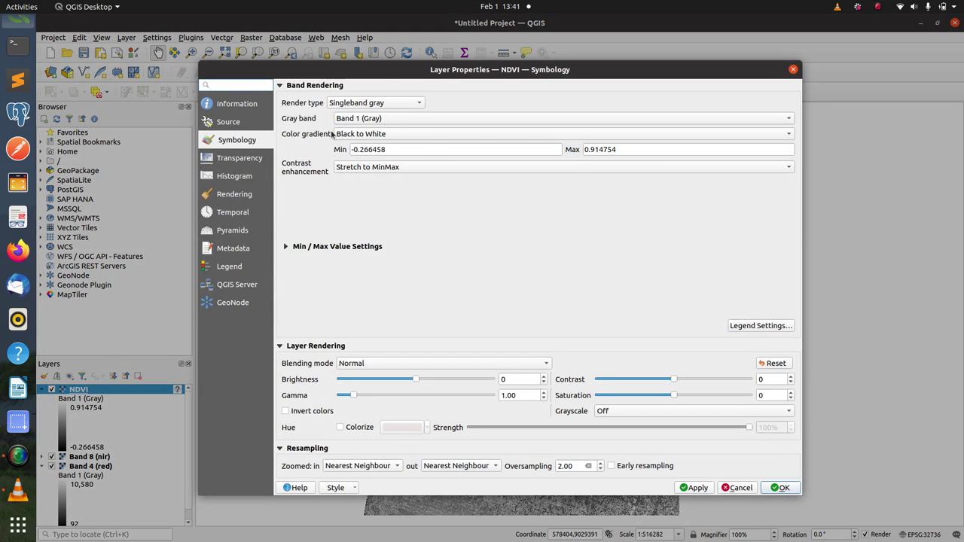
pyautogui.click(377, 106)
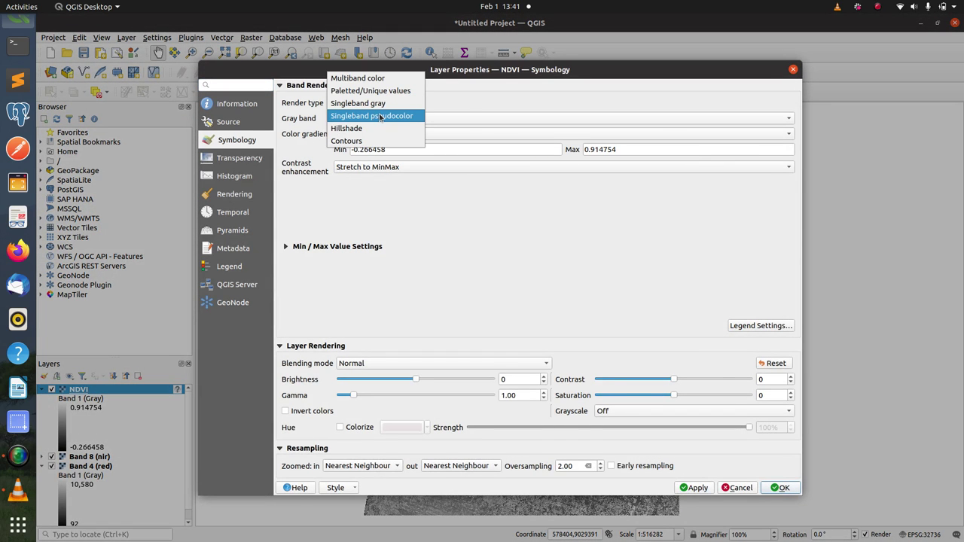
pyautogui.click(381, 117)
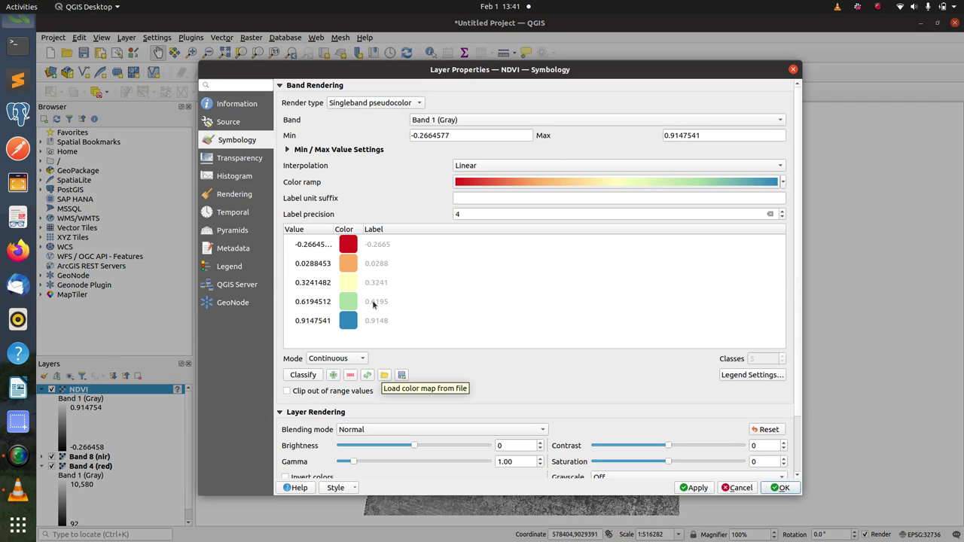
pyautogui.click(385, 375)
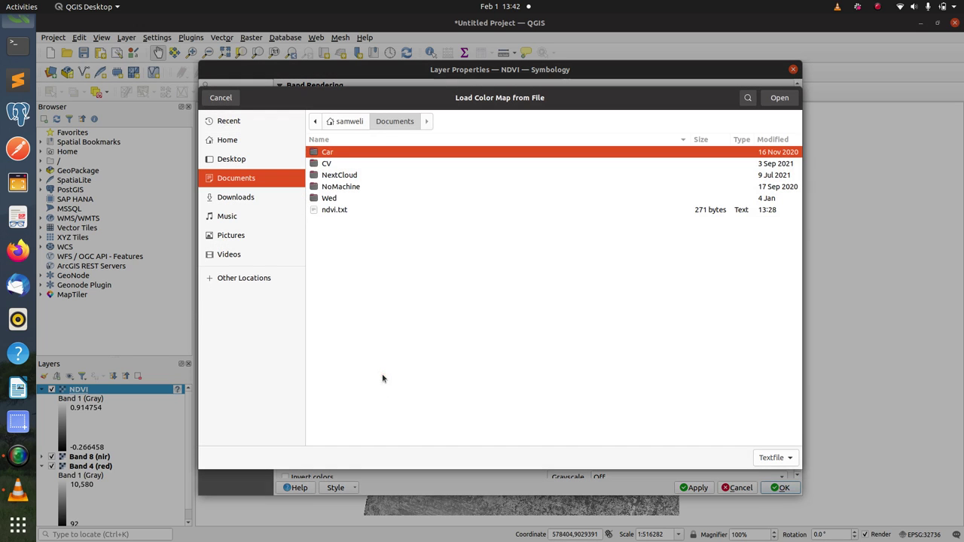
pyautogui.doubleClick(359, 209)
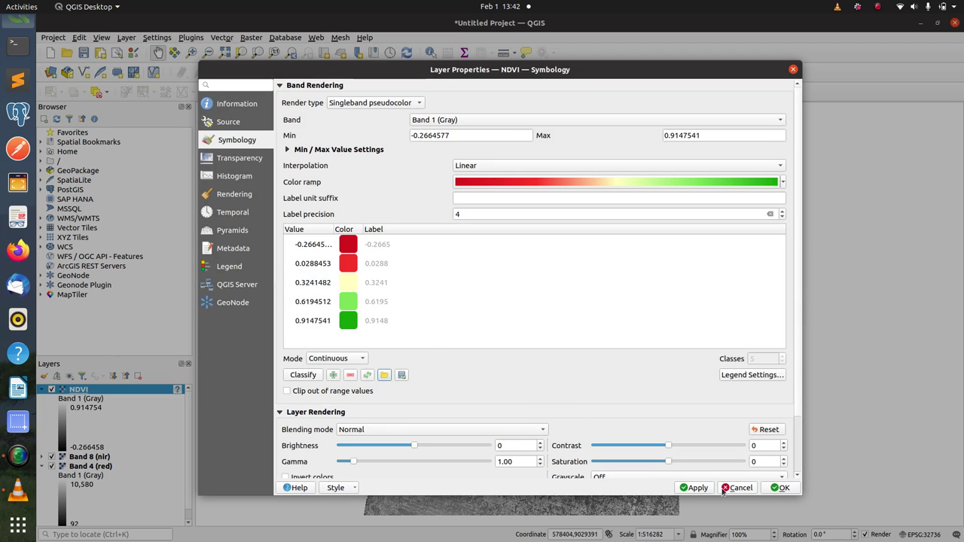
pyautogui.click(782, 489)
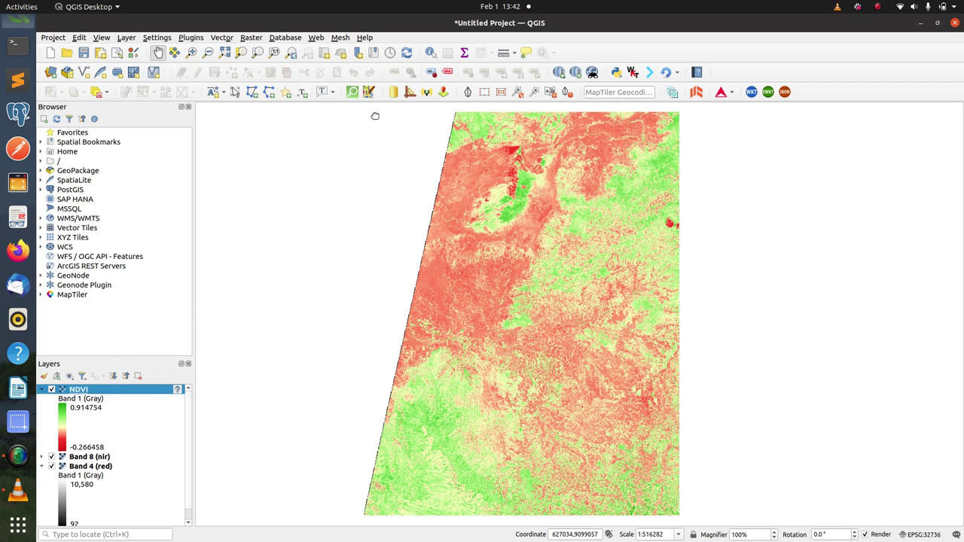
pyautogui.click(188, 38)
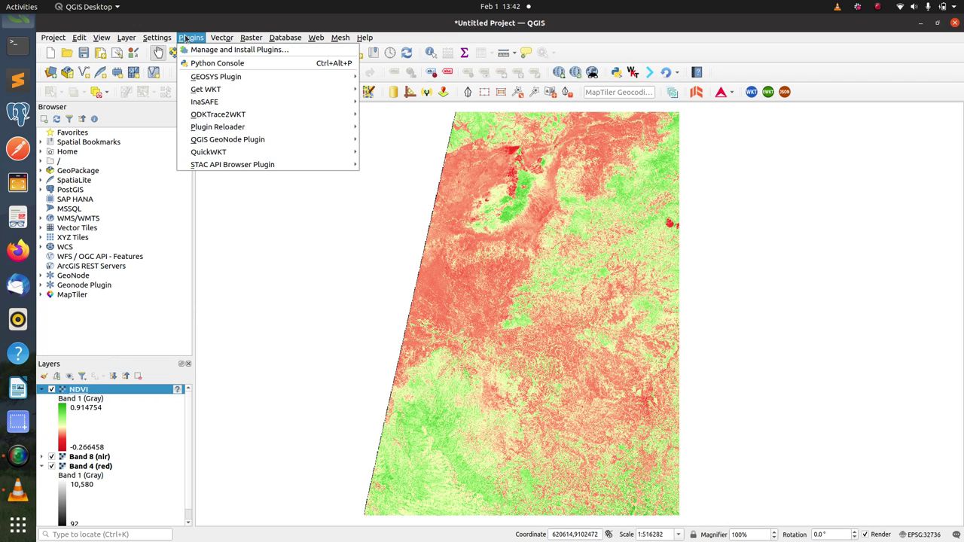
pyautogui.moveTo(229, 165)
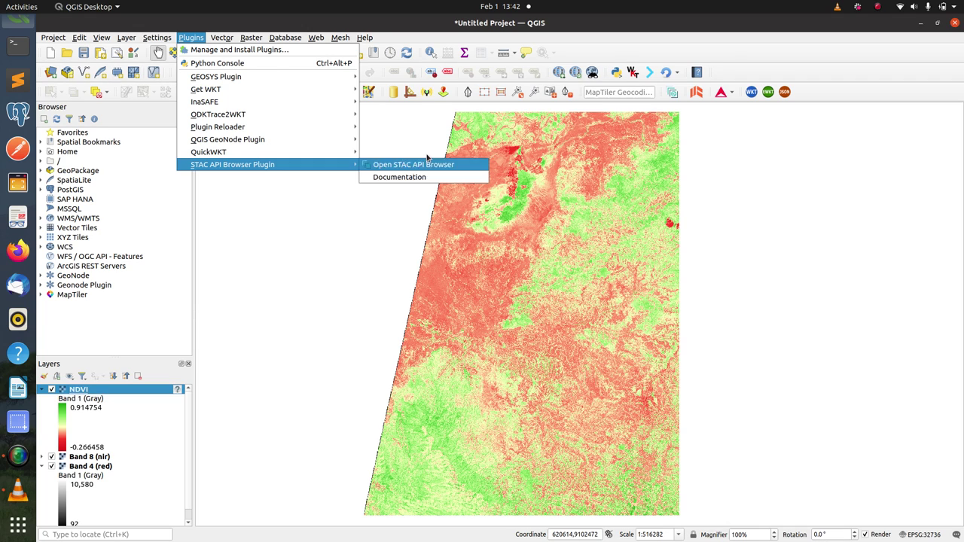
pyautogui.click(738, 40)
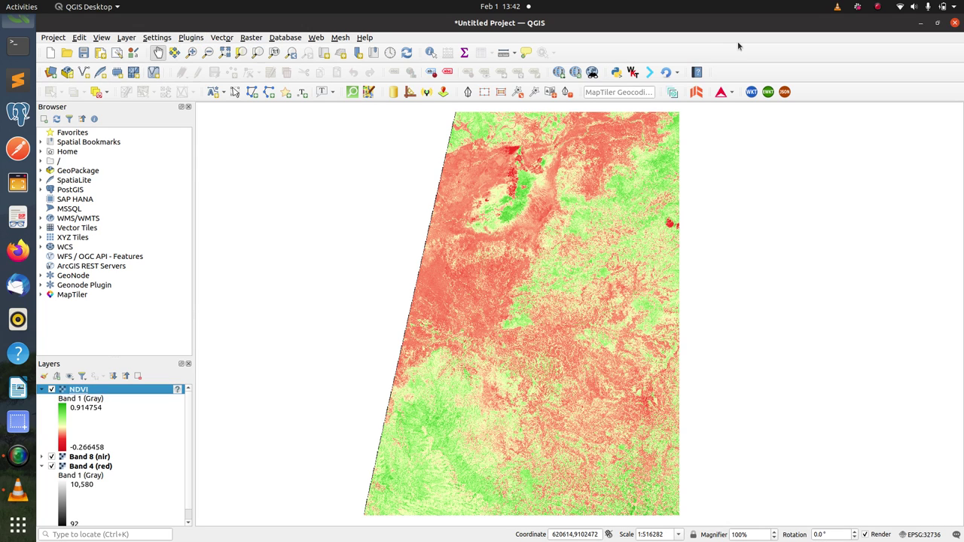